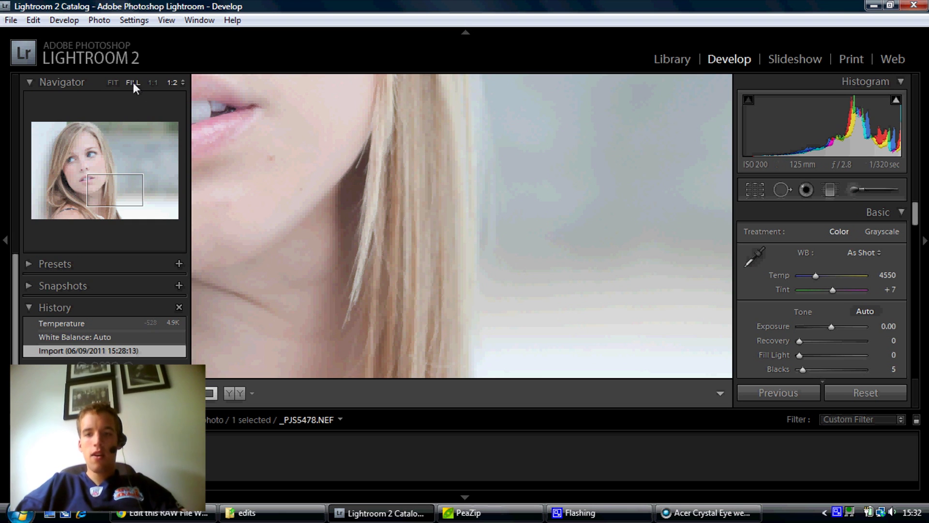
Try the Auto white balance on the portrait and return it to As Shot
click(133, 83)
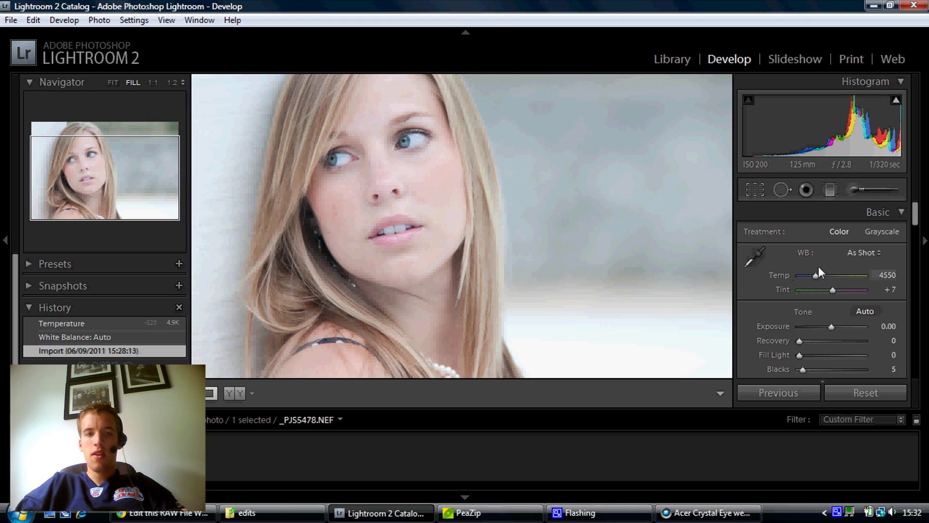
click(865, 253)
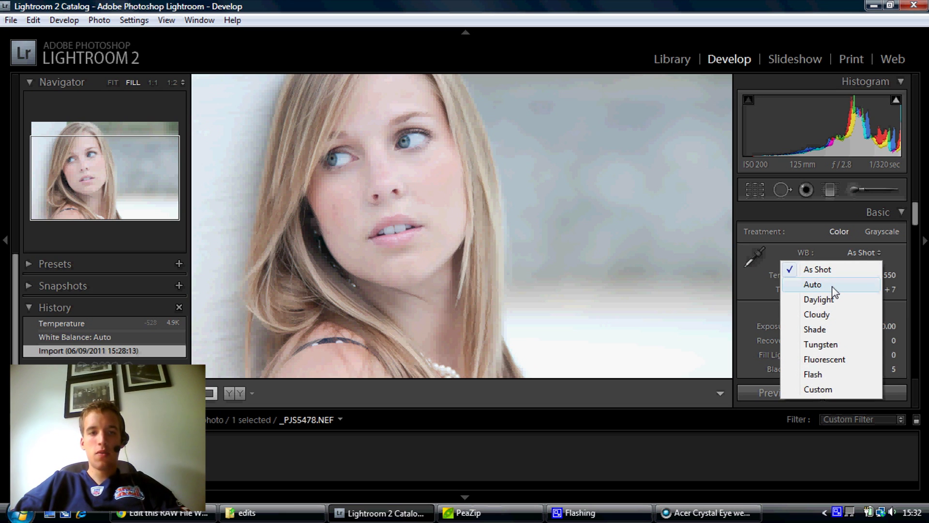
click(832, 286)
click(112, 83)
click(881, 255)
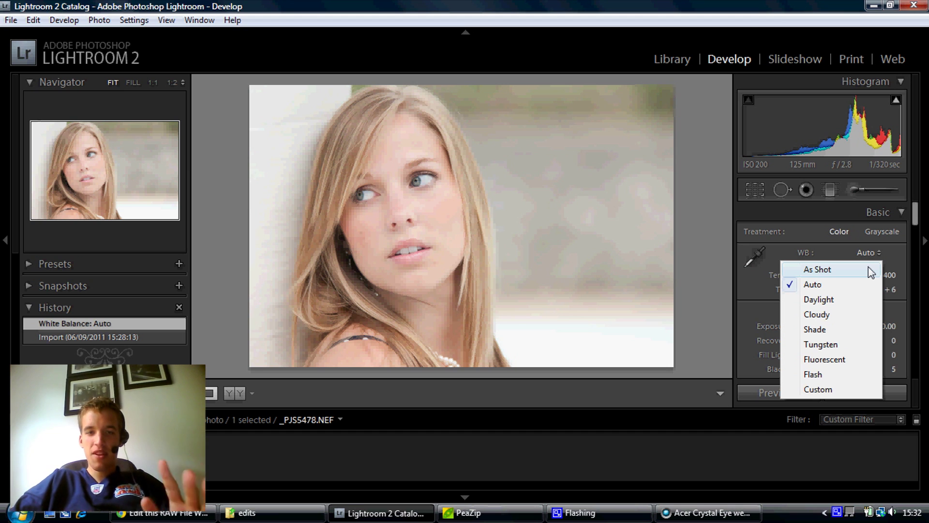
click(871, 270)
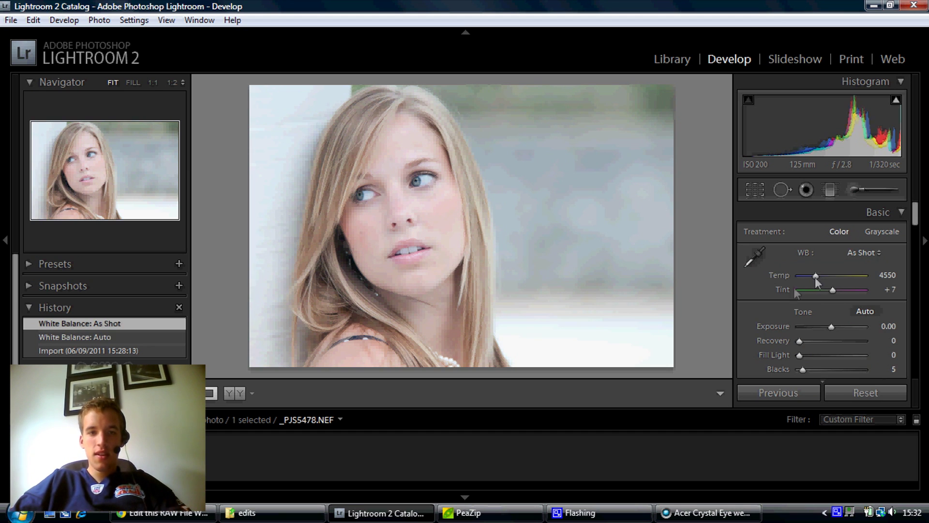
Warm the white balance to a temperature of 4872 with a tint of +10
drag(815, 278, 817, 278)
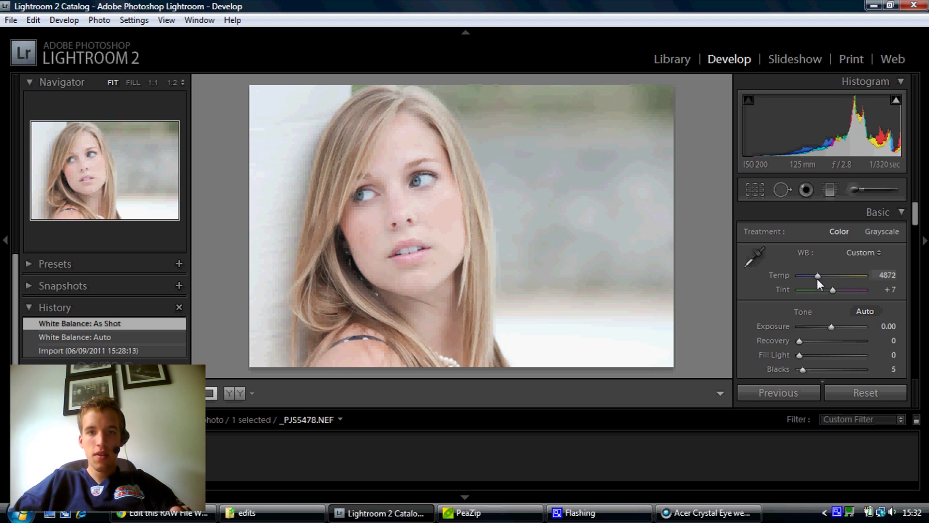
drag(829, 288, 832, 290)
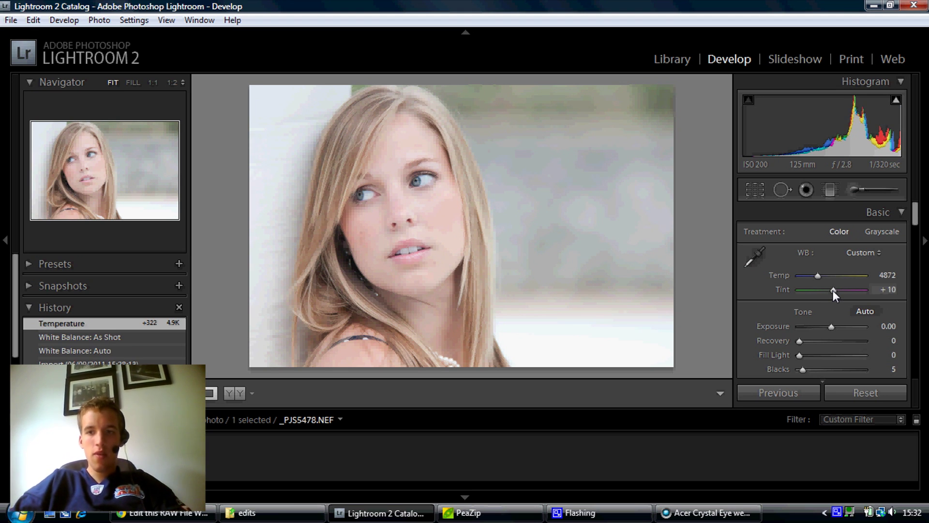
Set the photo's Exposure to -0.26 and its Blacks to 20
drag(915, 213, 915, 221)
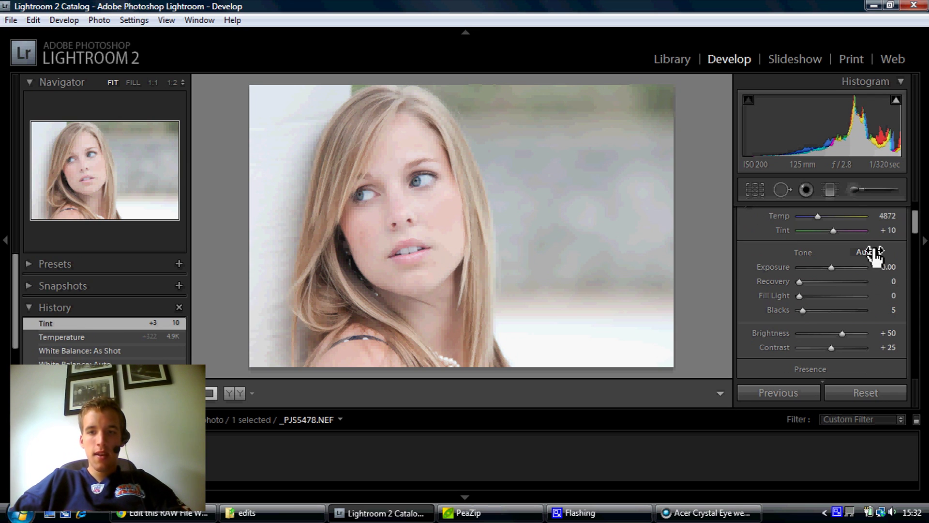
drag(830, 269, 829, 269)
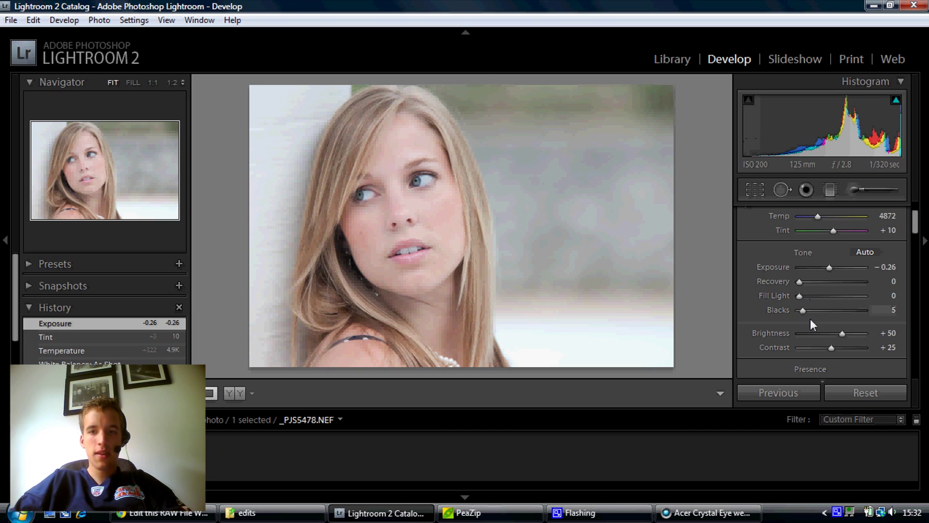
drag(804, 311, 811, 311)
Compare the edited portrait with its original by repeatedly switching between the before and after views
key(backslash)
key(backslash)
key(backslash)
key(backslash)
key(backslash)
key(backslash)
key(backslash)
key(backslash)
key(backslash)
key(backslash)
key(backslash)
key(backslash)
Adjust the basic tones to Contrast +54, Brightness +45 and Fill Light 4
drag(832, 347, 852, 346)
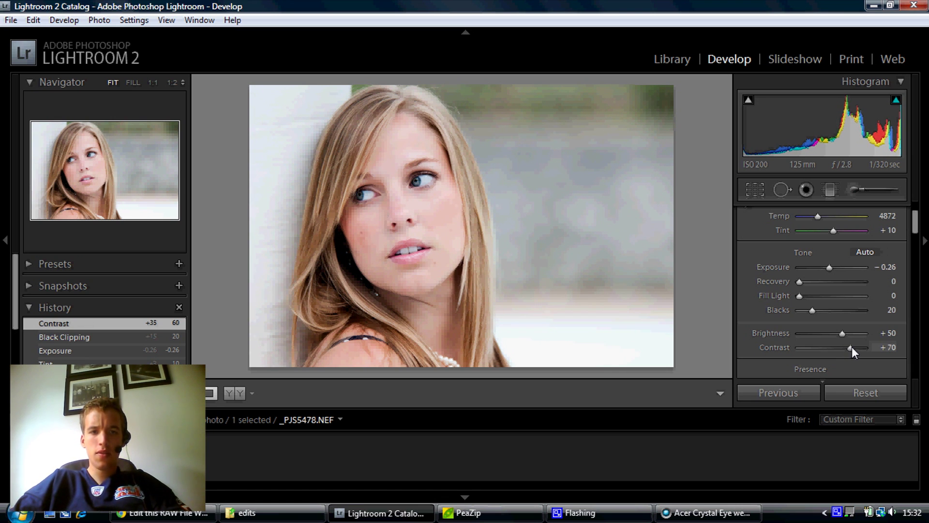
drag(851, 347, 845, 347)
drag(843, 334, 841, 335)
drag(802, 294, 802, 296)
Try a Strong Contrast point curve with tone curve Highlights at +66 and compare it with the earlier Fill Light history state
drag(915, 228, 898, 269)
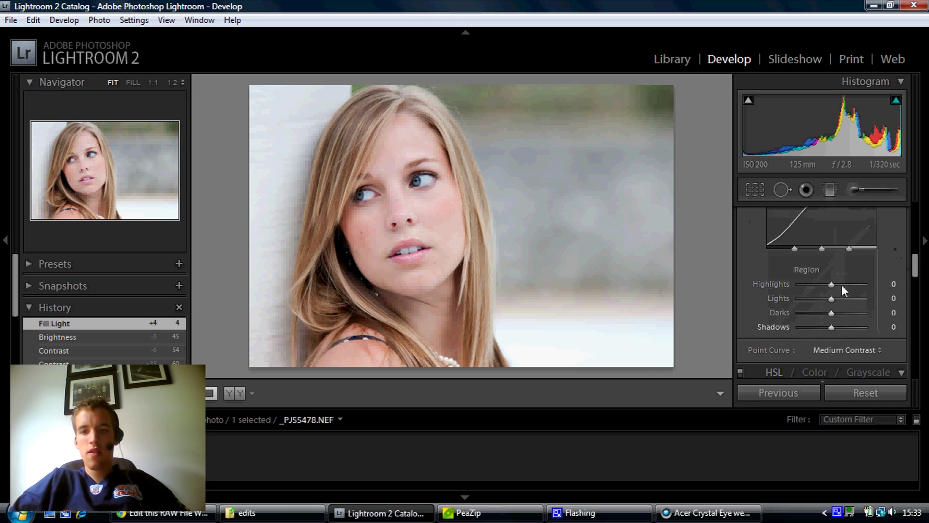
click(838, 350)
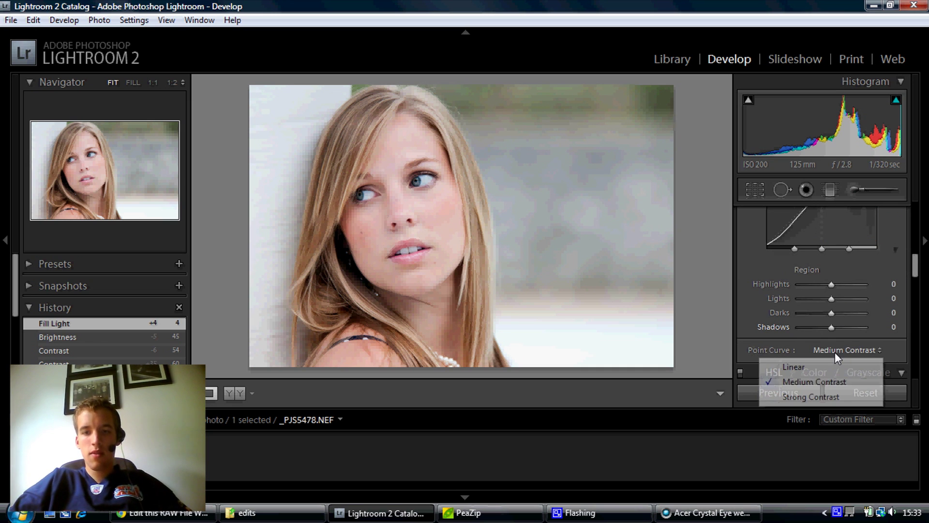
click(818, 396)
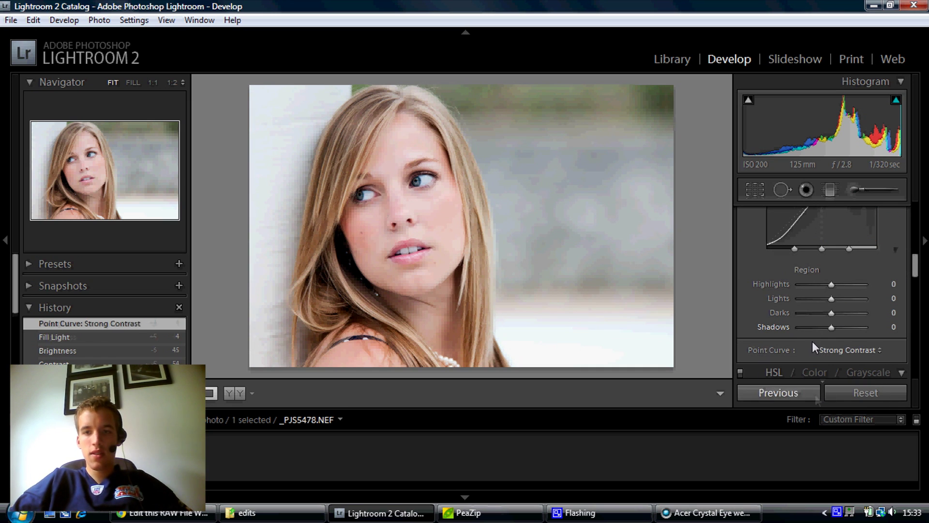
drag(829, 286, 841, 283)
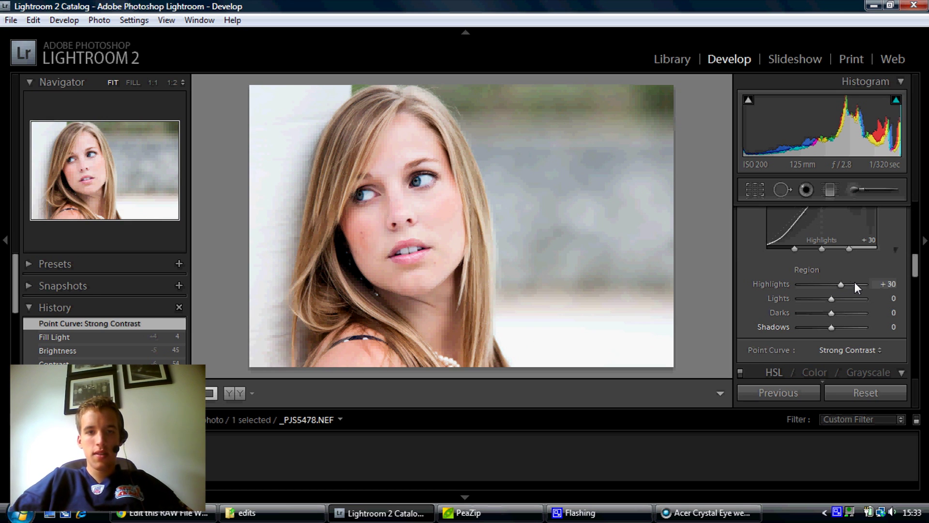
click(855, 281)
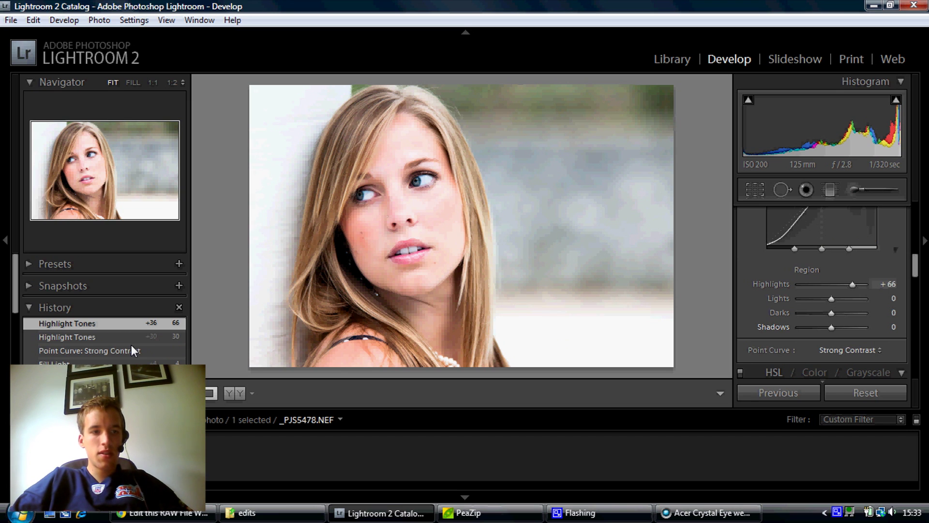
click(116, 361)
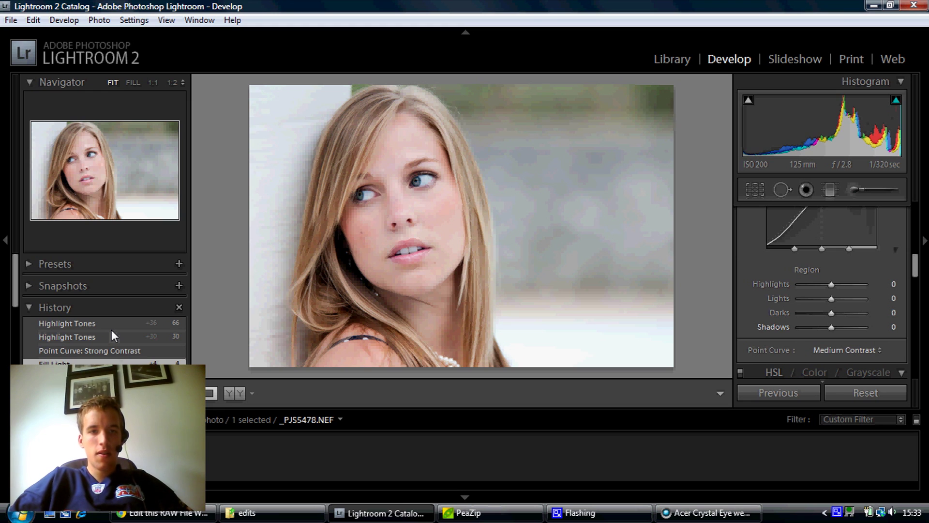
click(112, 325)
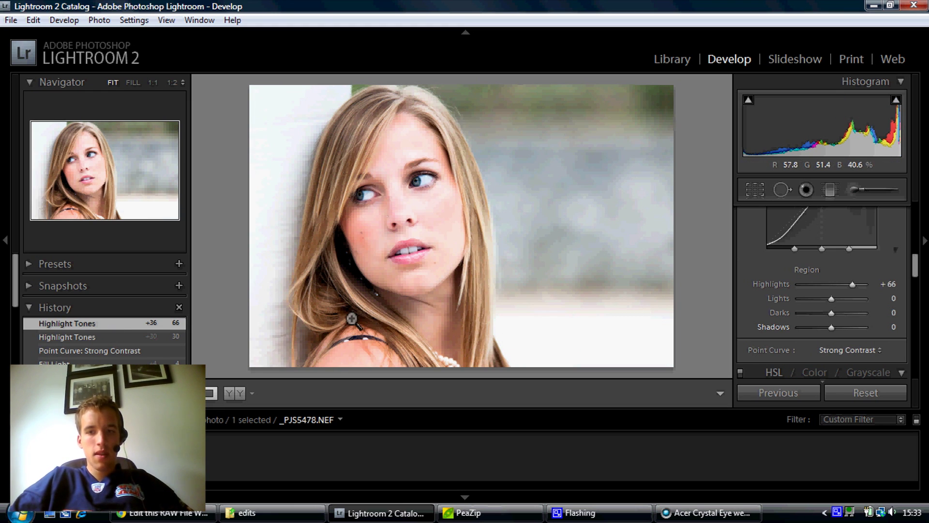
Set the tone curve's point curve to Medium Contrast and its Highlights to +47
click(833, 347)
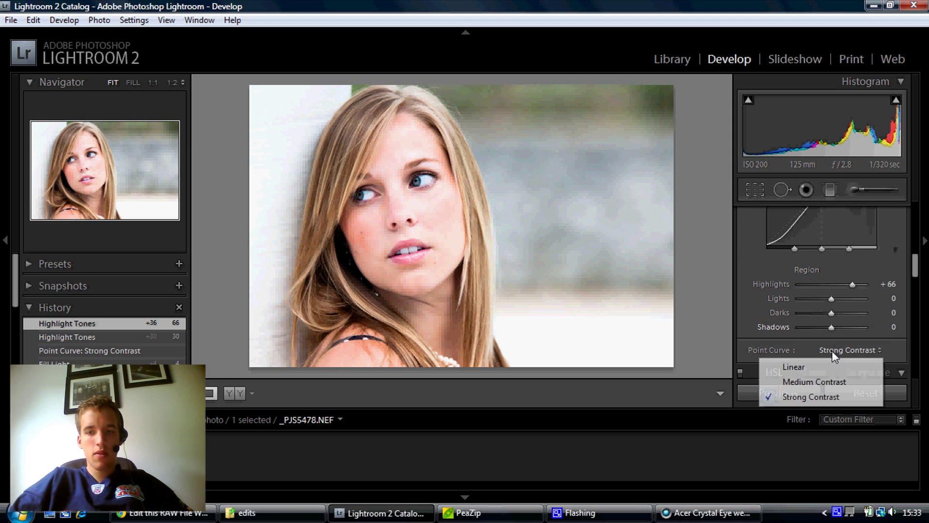
click(808, 385)
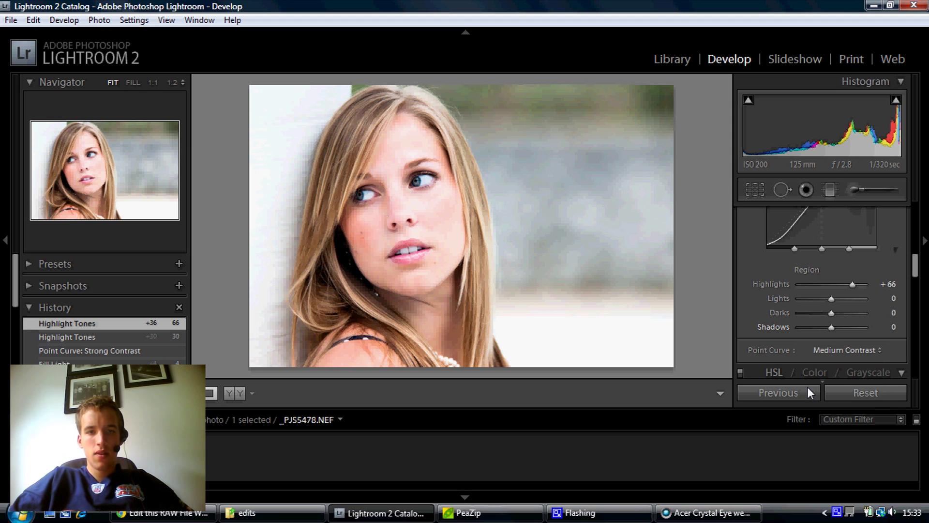
click(844, 285)
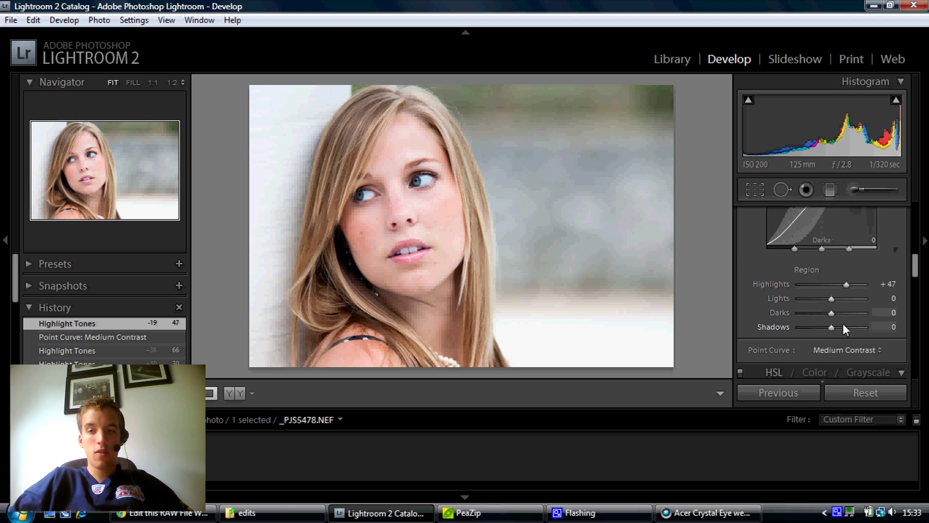
Reduce the photo's overall Saturation to -17
scroll(909, 234, up, 5)
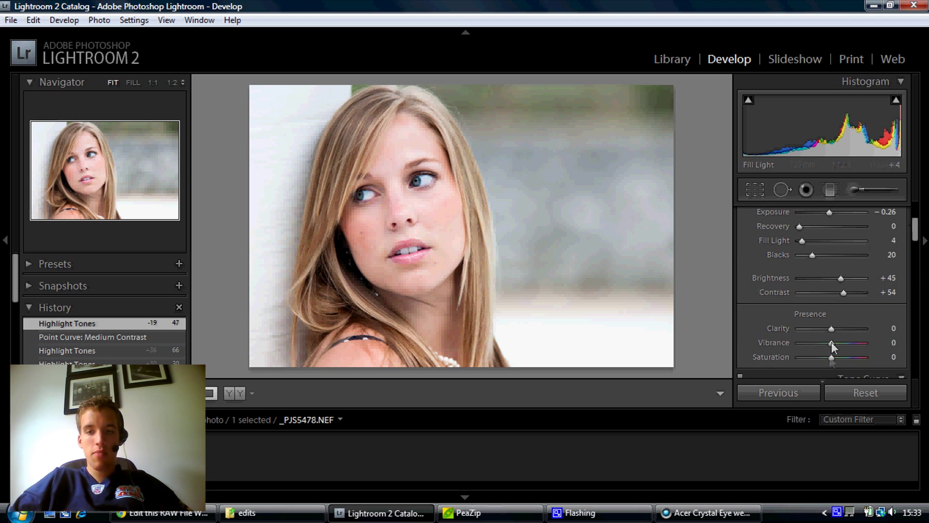
click(826, 357)
drag(823, 358, 820, 358)
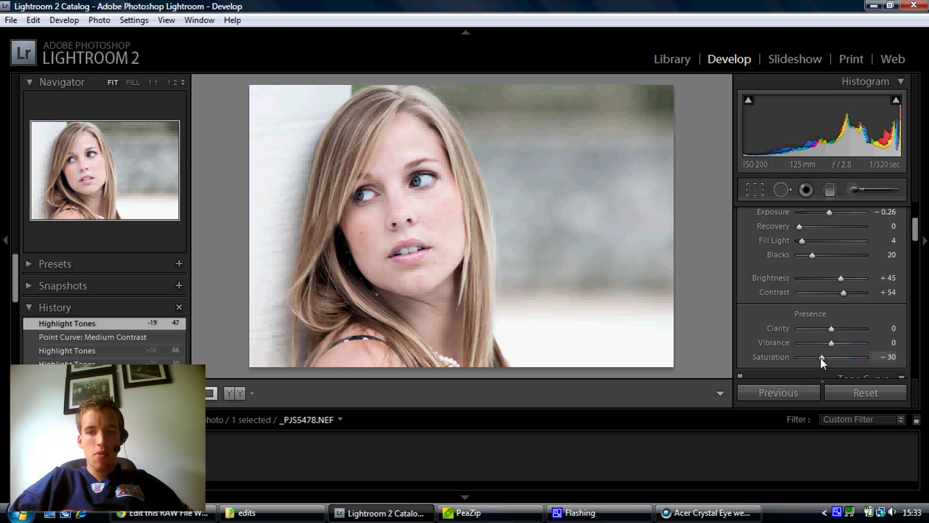
click(826, 358)
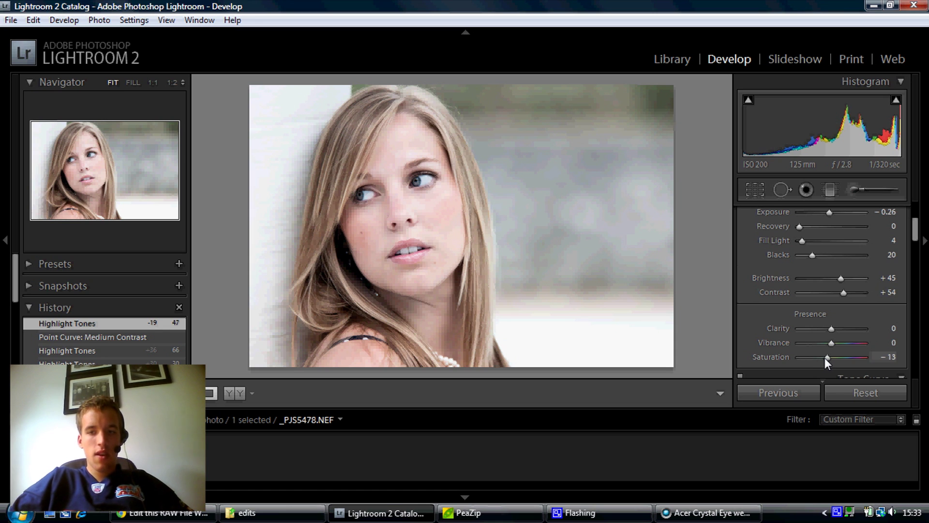
click(824, 357)
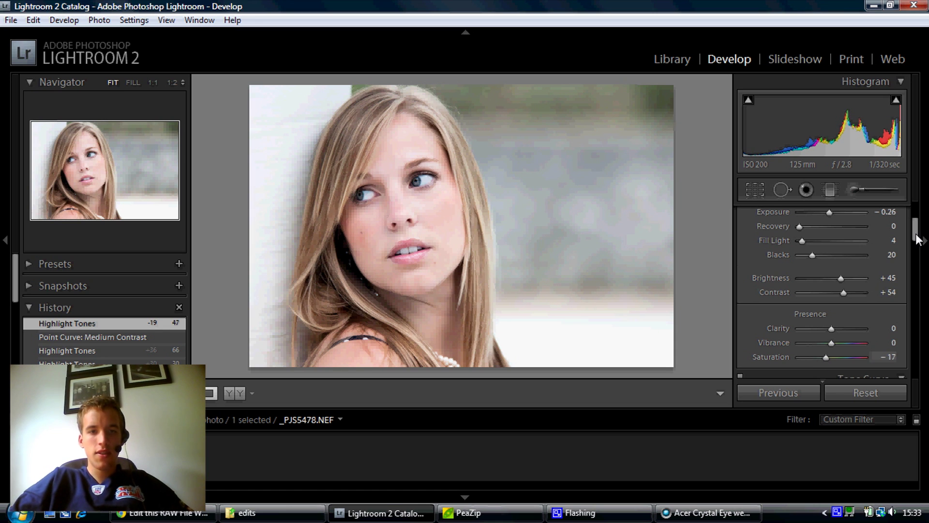
Brighten the blue tones in the HSL adjustments with a Blue luminance of +26
scroll(915, 247, down, 5)
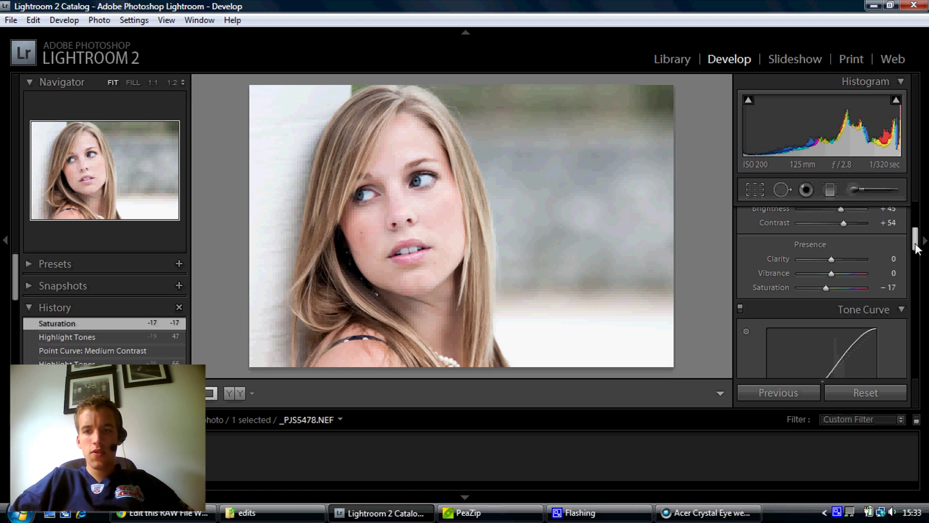
drag(915, 271, 915, 285)
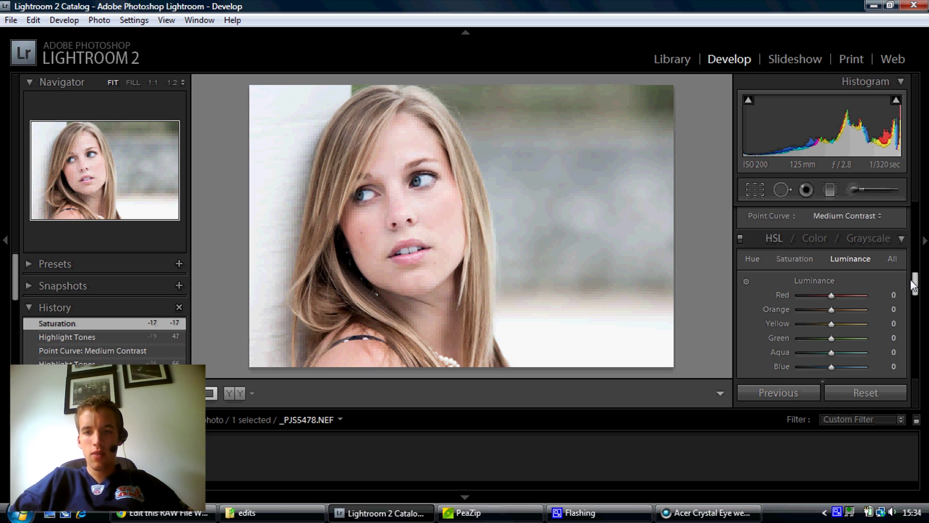
drag(910, 280, 910, 288)
mouse_move(833, 310)
mouse_down()
mouse_move(797, 312)
mouse_move(839, 309)
mouse_up()
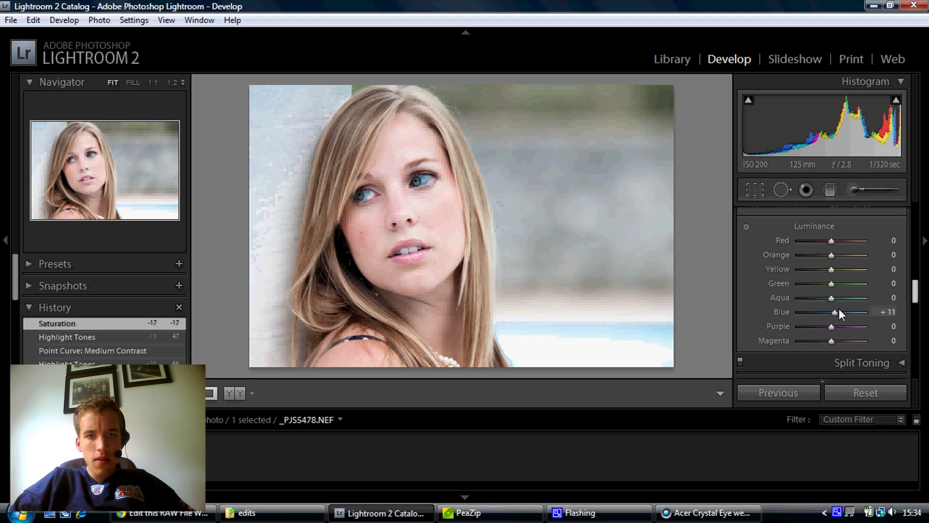
drag(838, 312, 843, 312)
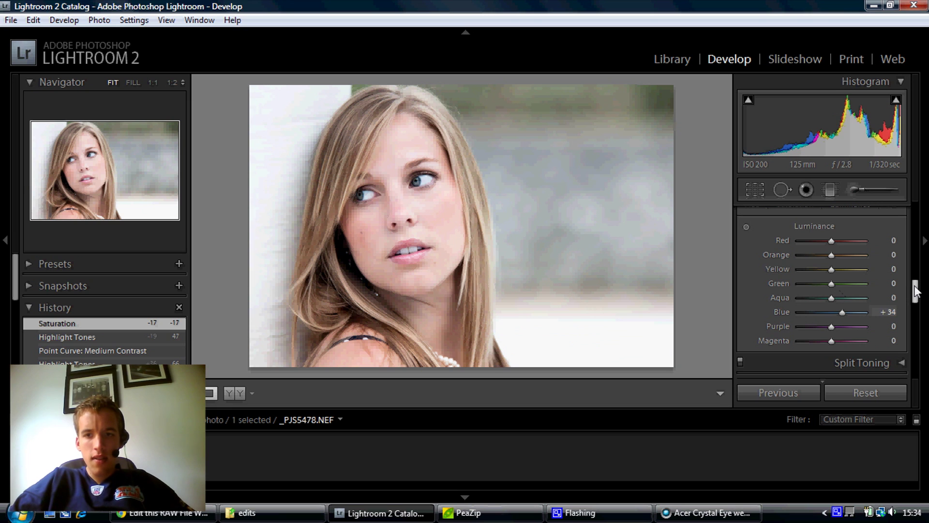
scroll(915, 287, up, 2)
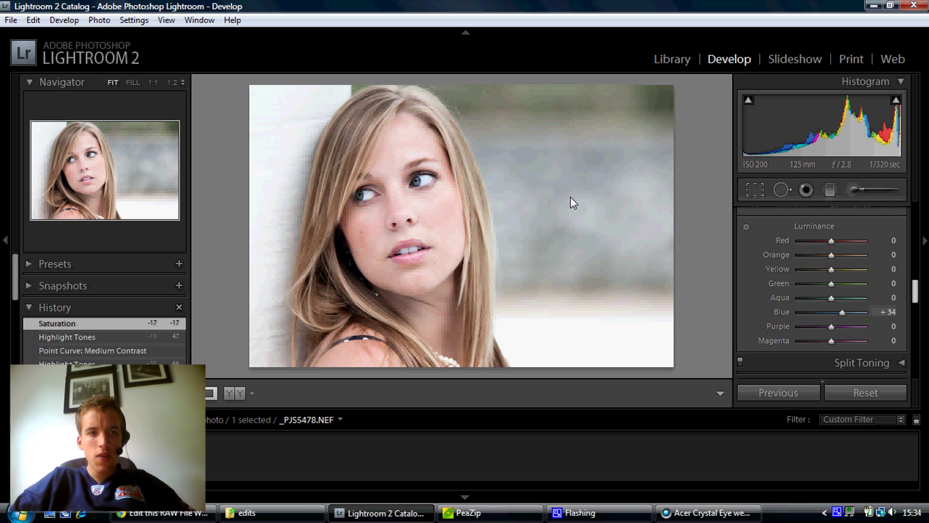
click(174, 83)
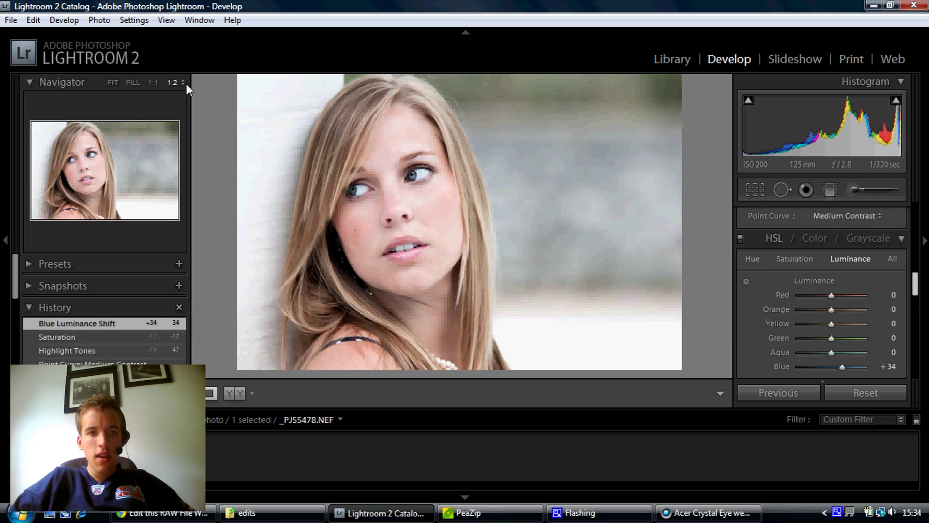
drag(469, 262, 552, 355)
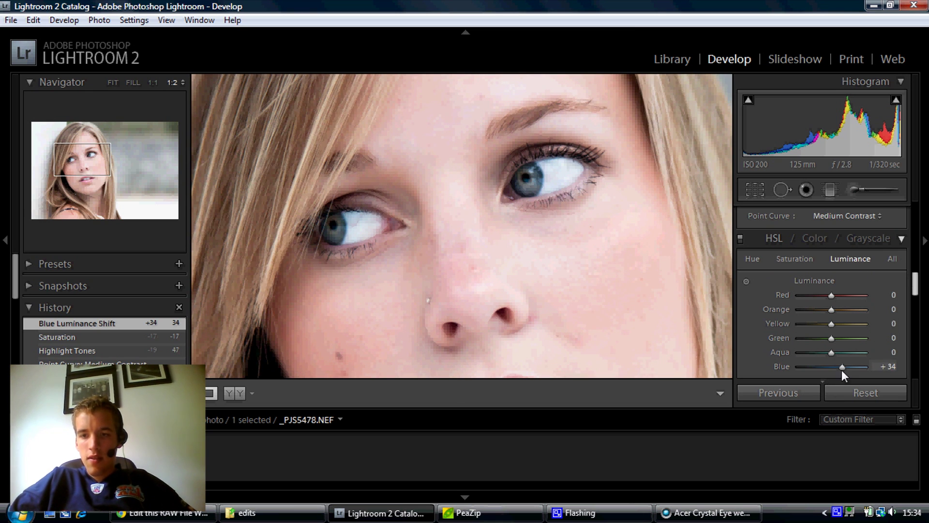
drag(841, 369, 840, 368)
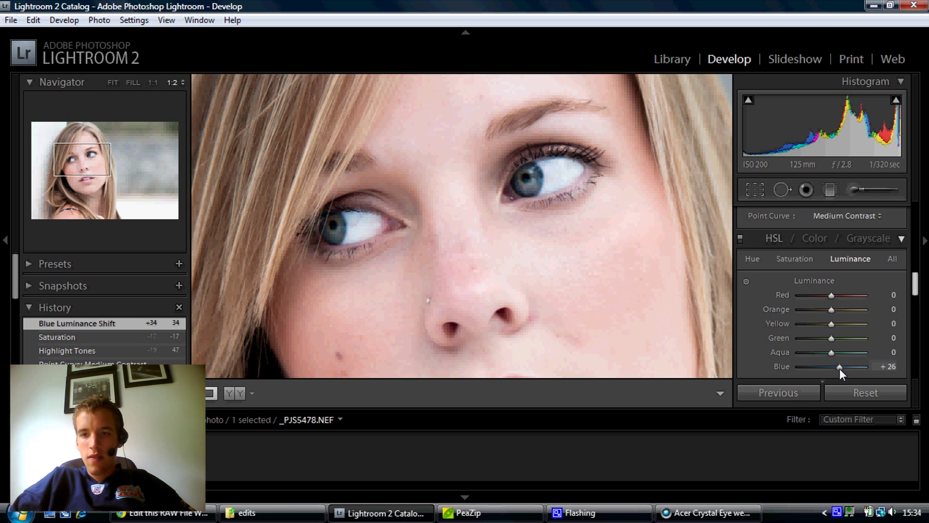
Set the HSL Blue saturation to +13 and collapse the Navigator to expose more of the edit history
click(801, 260)
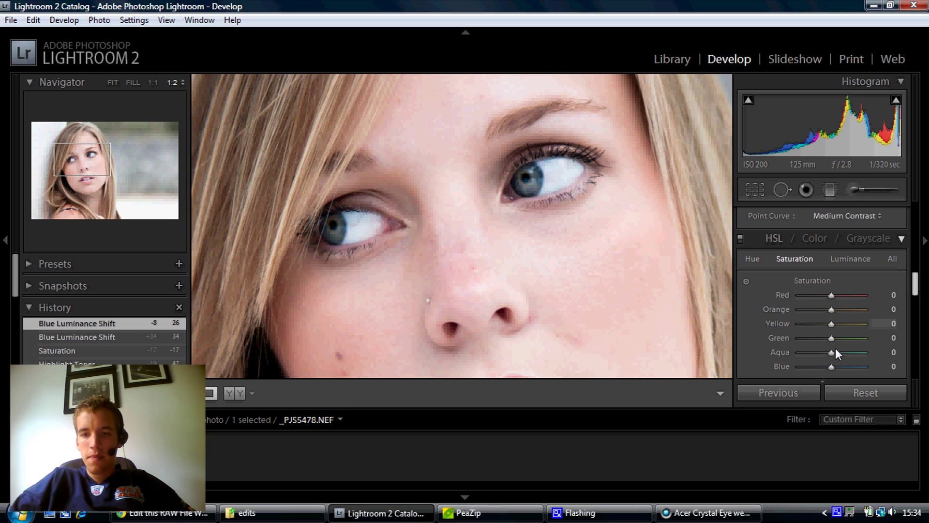
drag(829, 366, 833, 366)
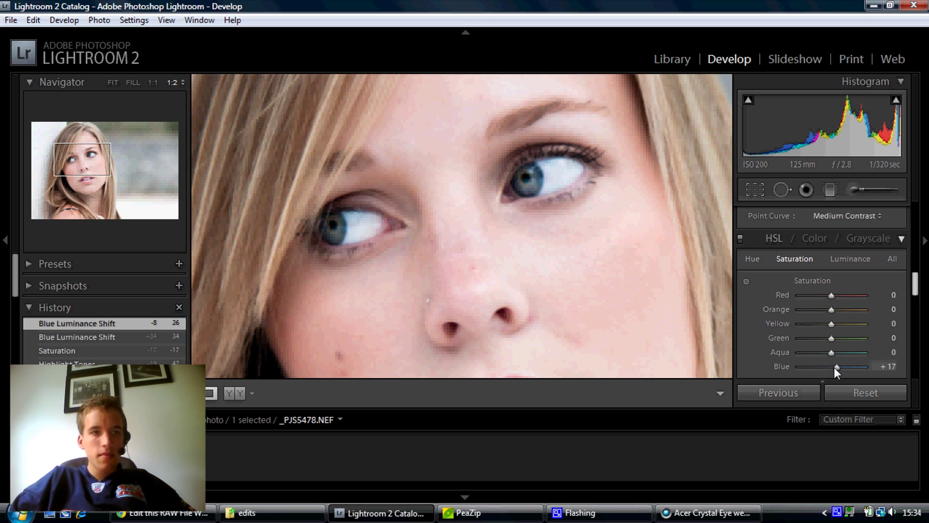
click(111, 85)
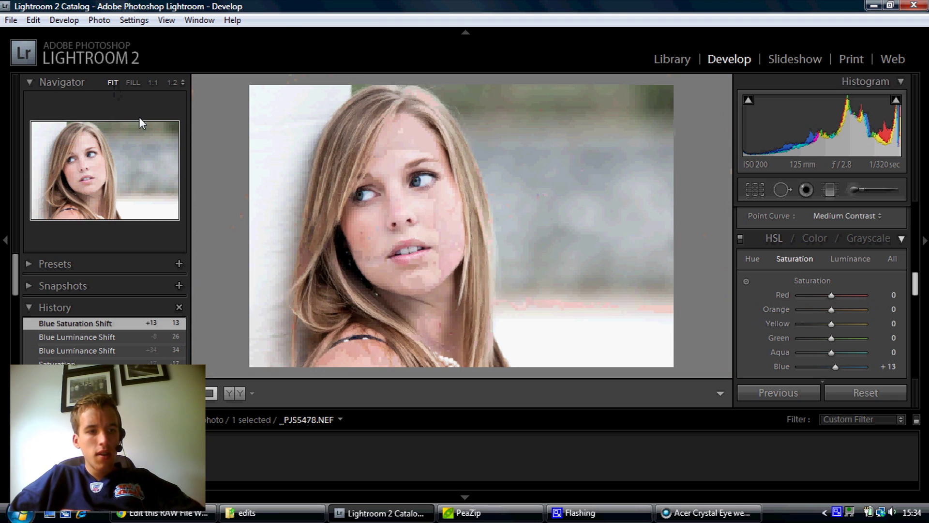
click(28, 81)
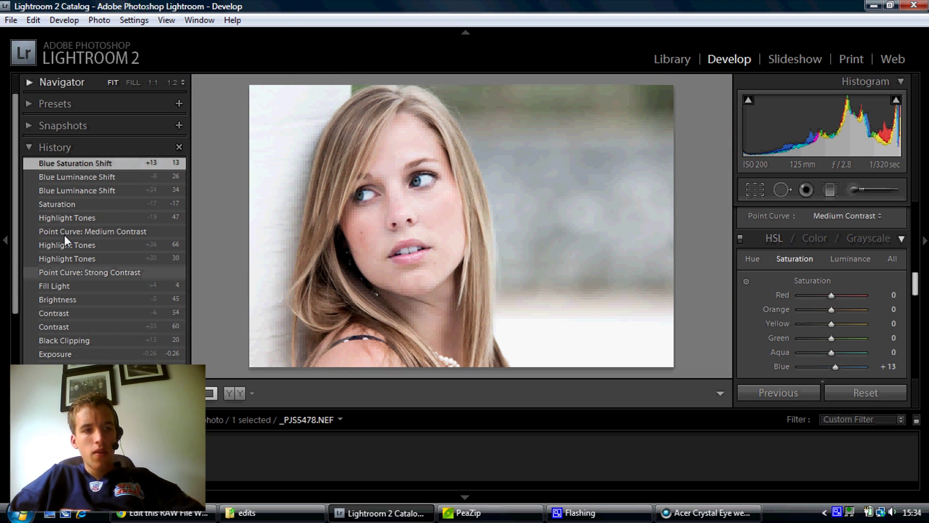
Compare the current edit with the earlier Saturation history state and with the unedited Before version of the photo
click(57, 210)
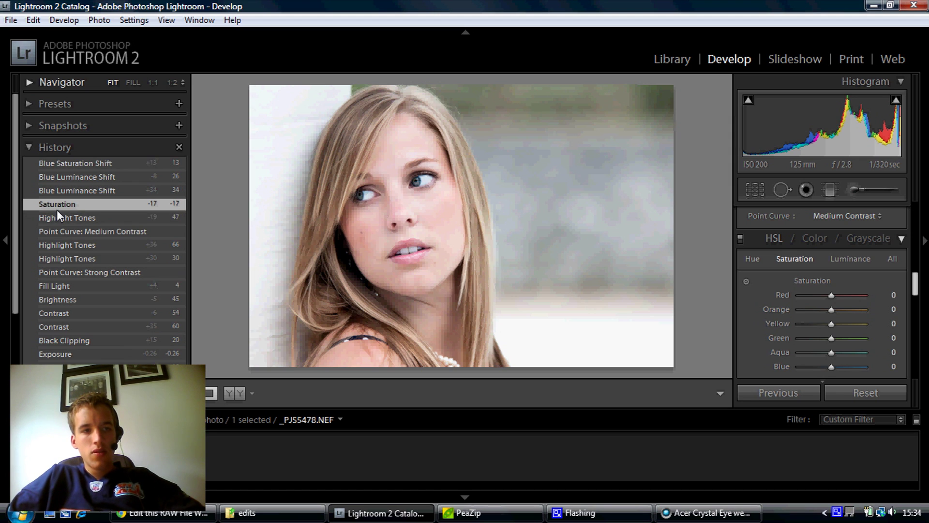
click(61, 162)
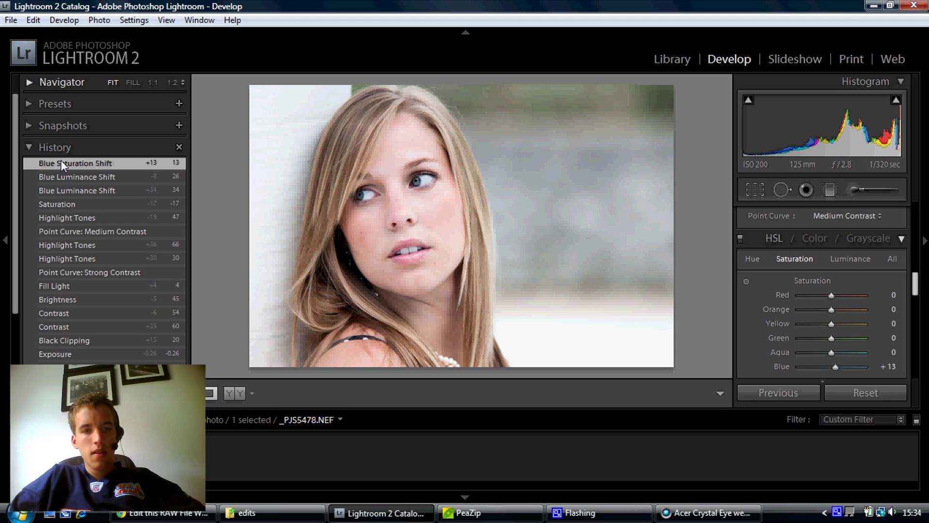
key(backslash)
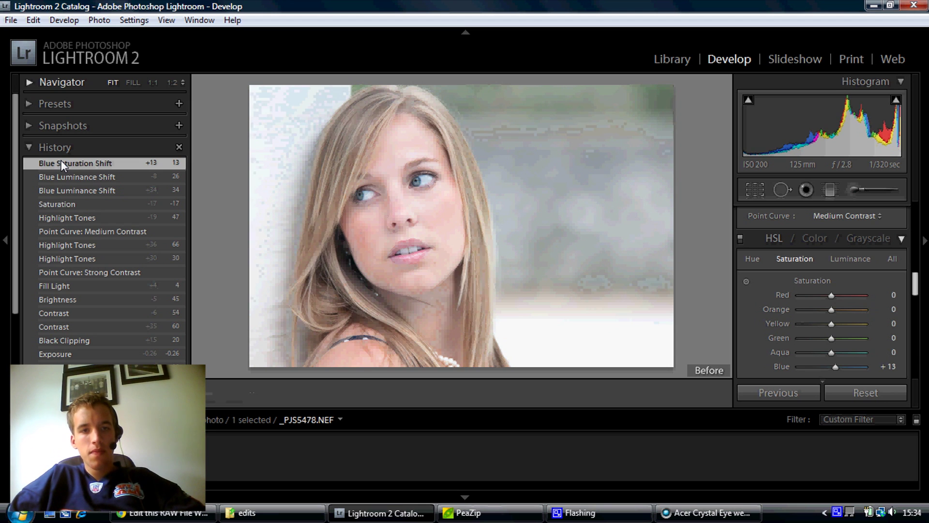
key(backslash)
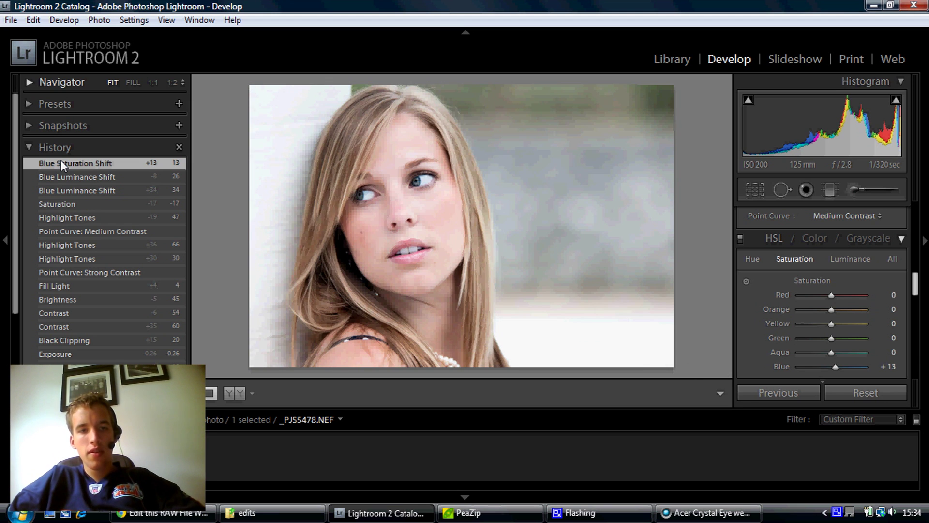
key(backslash)
key(backslash)
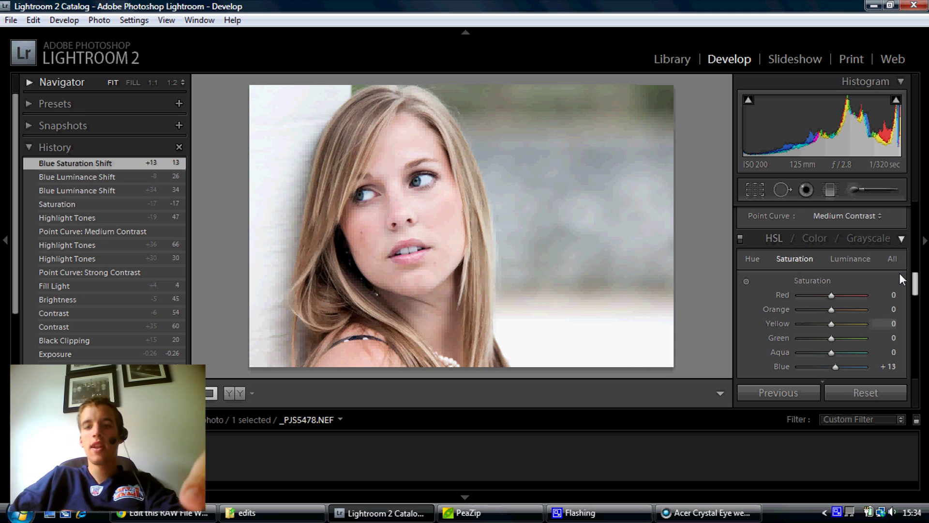
Soften the portrait slightly by setting the Clarity to -6
drag(916, 276, 911, 230)
drag(829, 306, 825, 307)
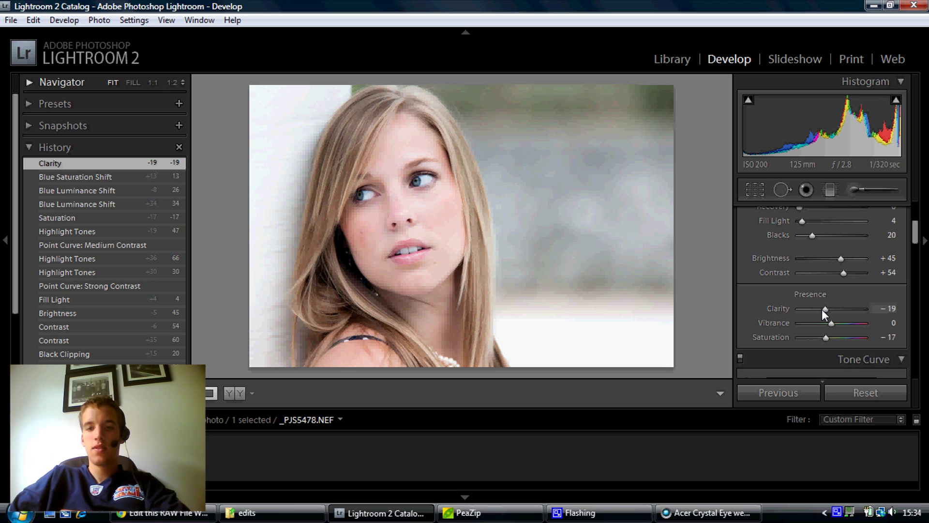
click(821, 310)
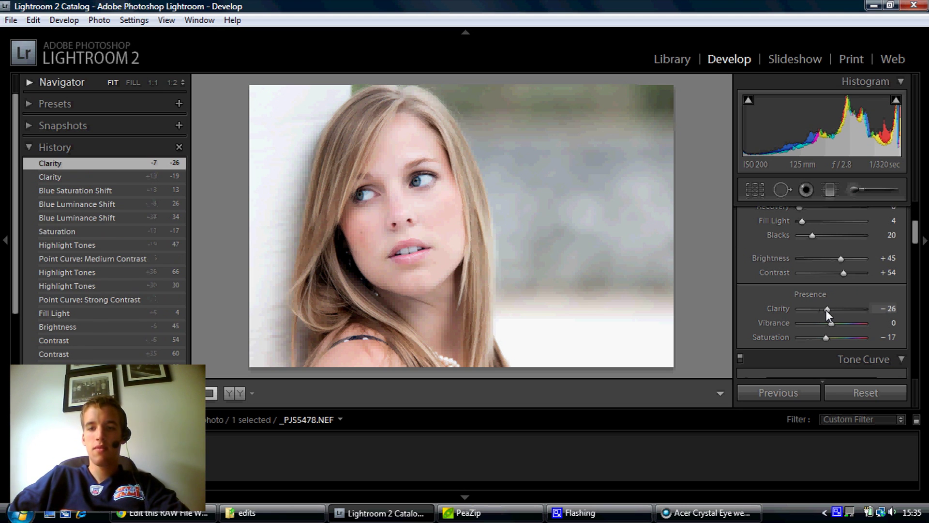
click(827, 310)
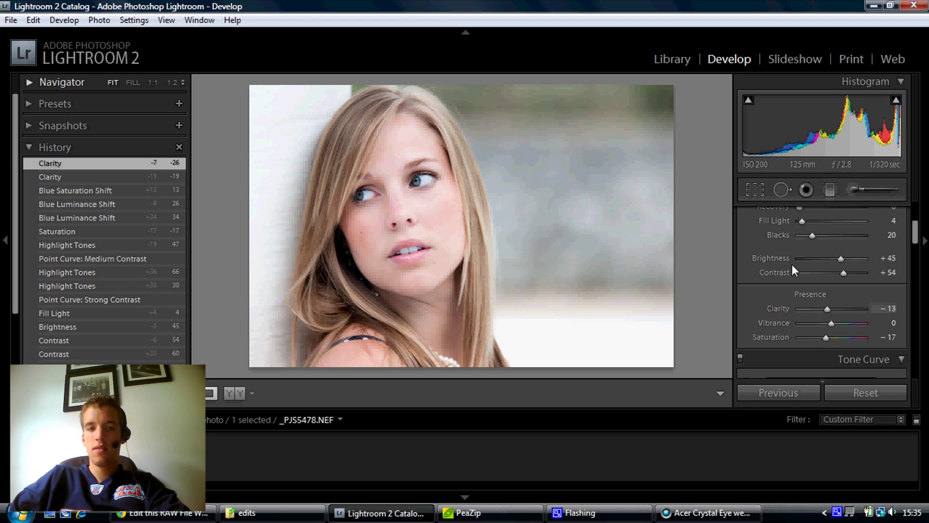
click(829, 309)
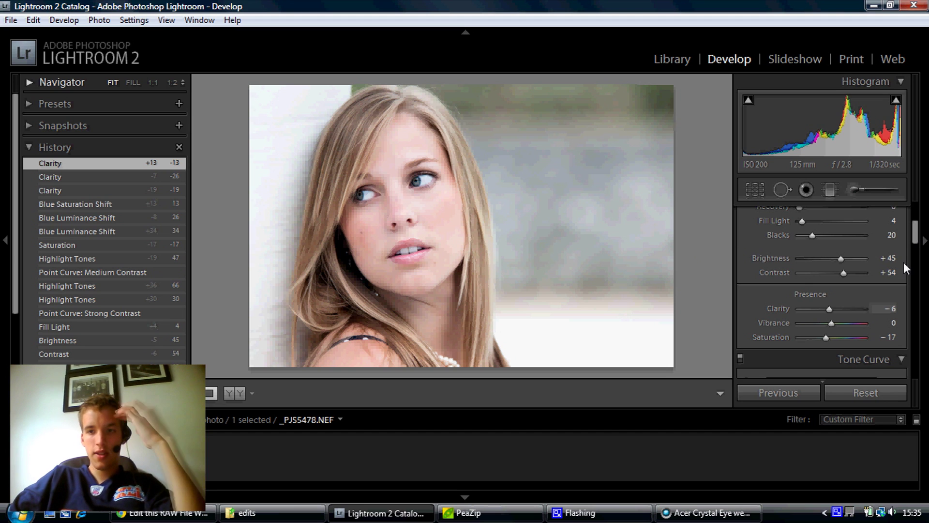
Increase the photo's detail sharpening to an Amount of 80
scroll(904, 262, down, 3)
drag(915, 259, 908, 323)
click(837, 310)
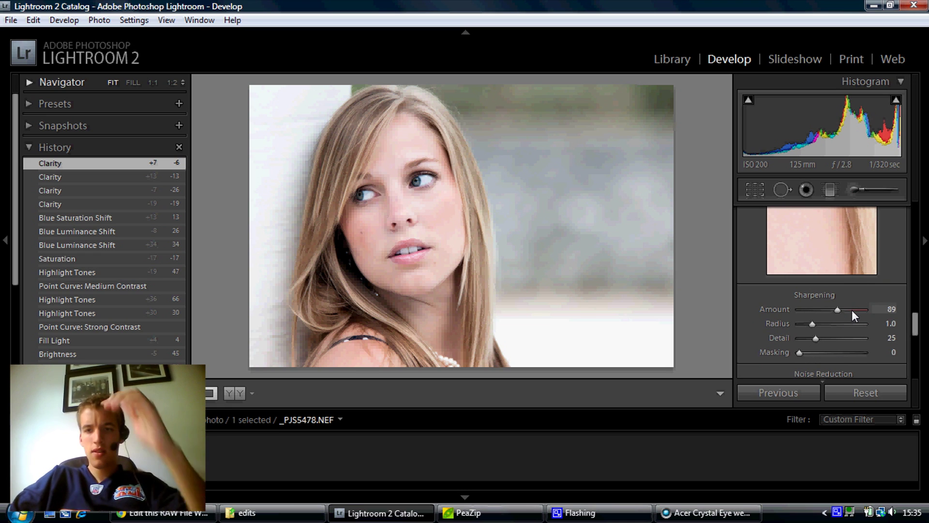
drag(893, 309, 891, 309)
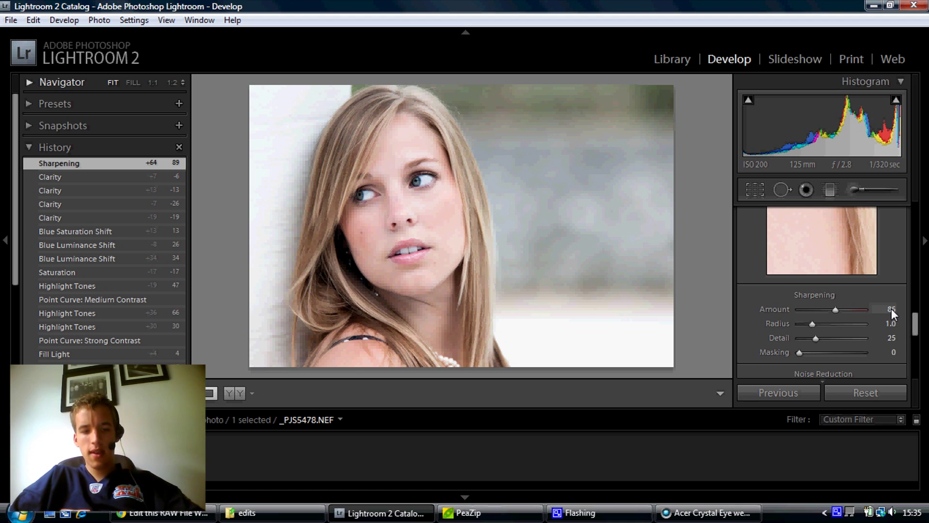
key(Return)
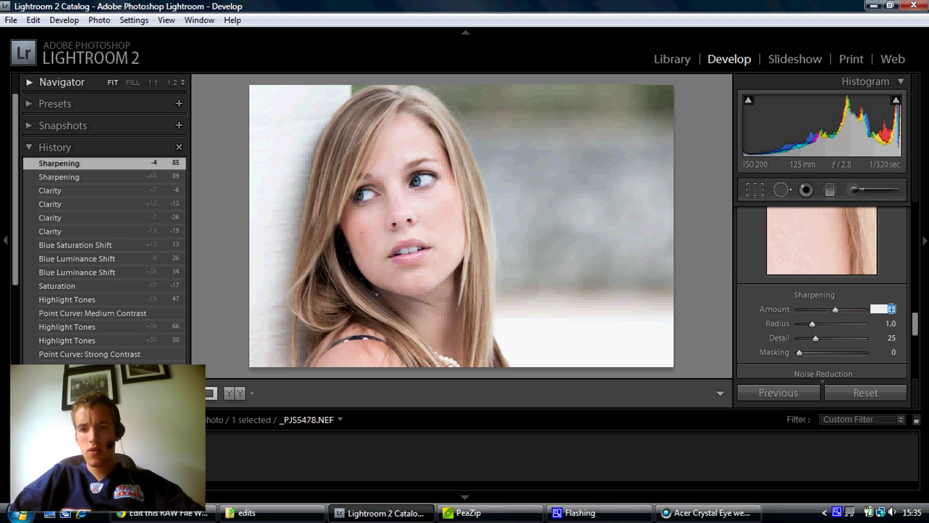
text(5)
key(BackSpace)
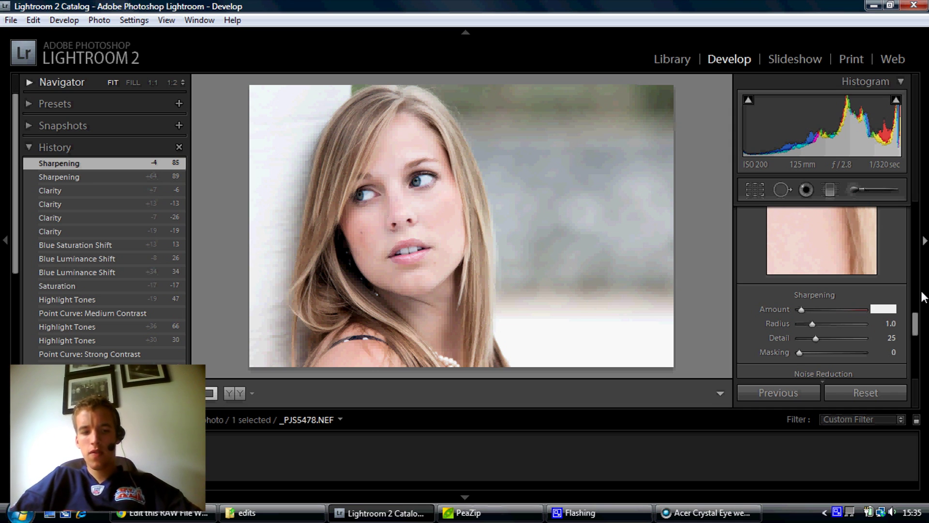
text(8)
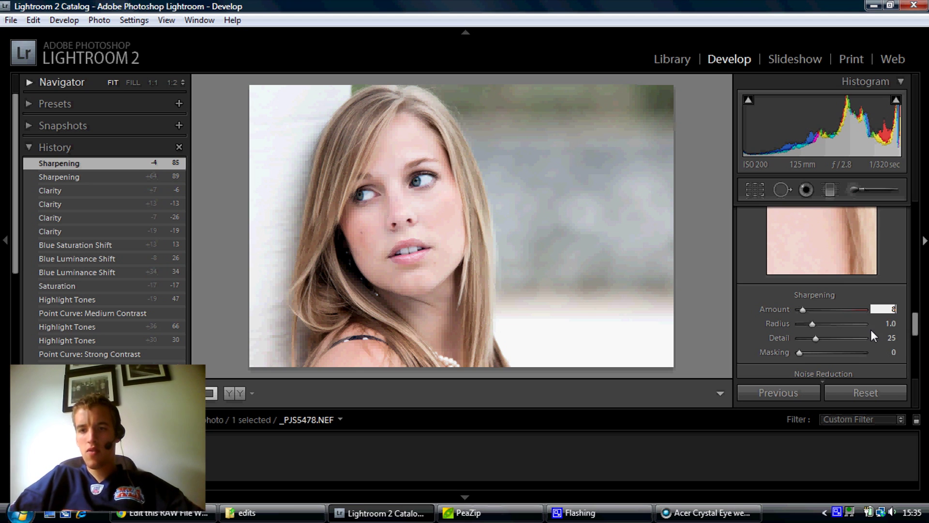
text(0)
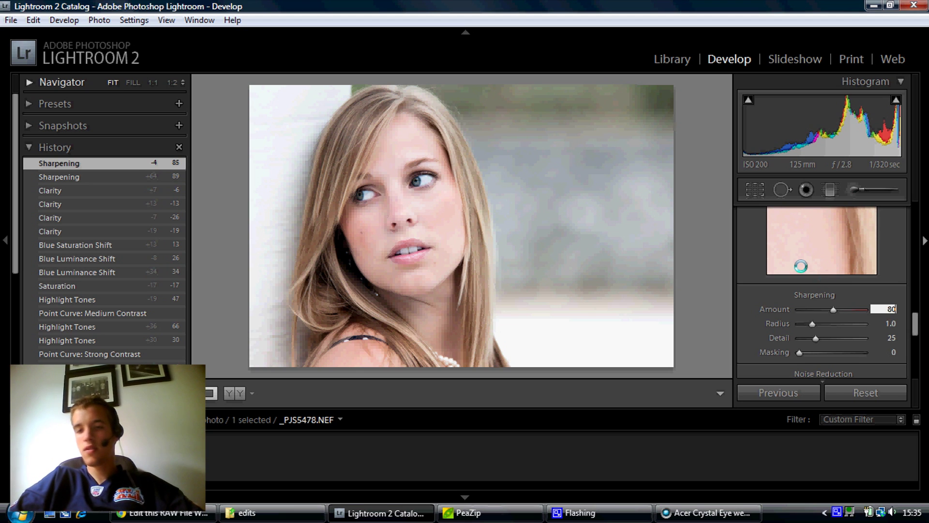
Set the sharpening Masking to 90 so that mainly the edges are sharpened
click(894, 353)
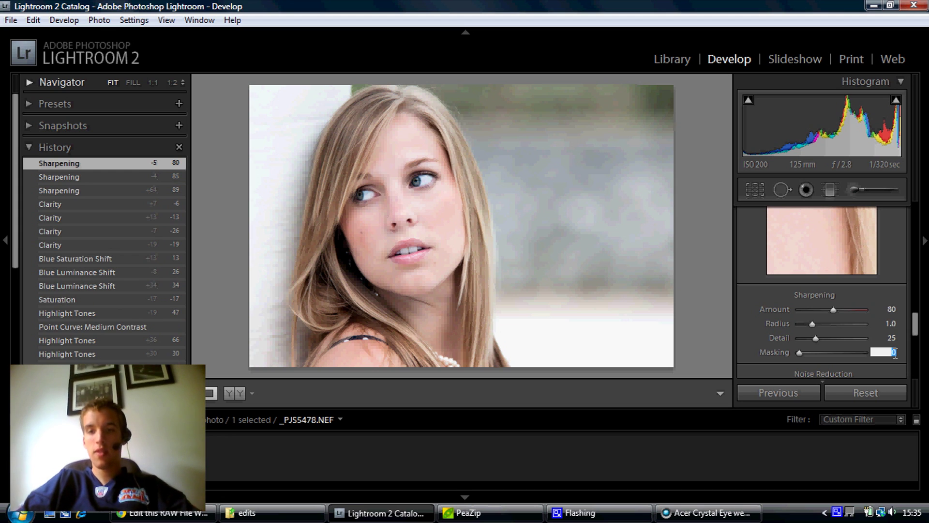
text(5)
text(0)
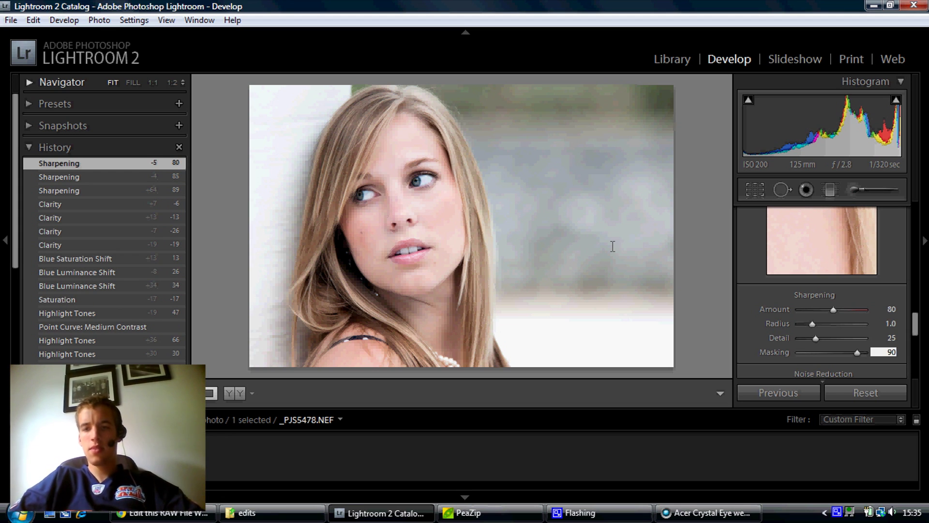
Lighten the photo's corners with a Lens Correction vignette Amount of +30
drag(917, 324, 916, 356)
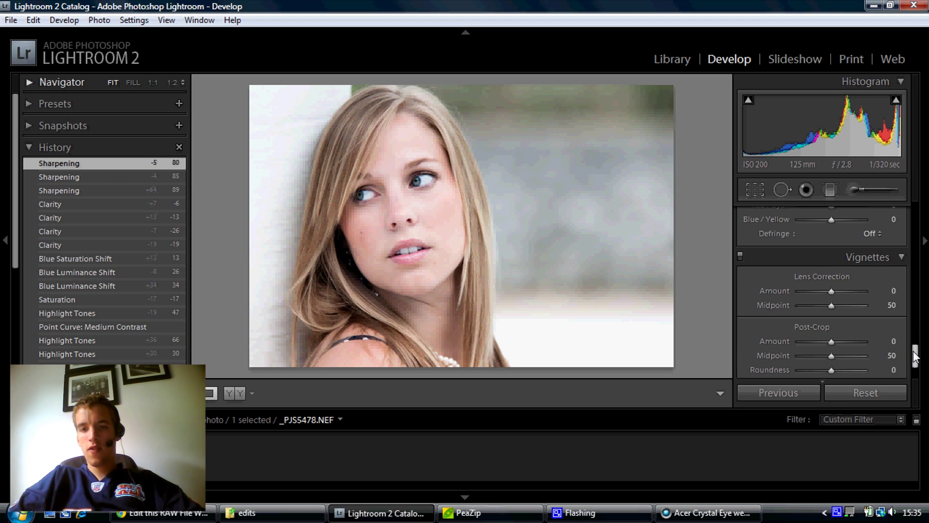
click(820, 291)
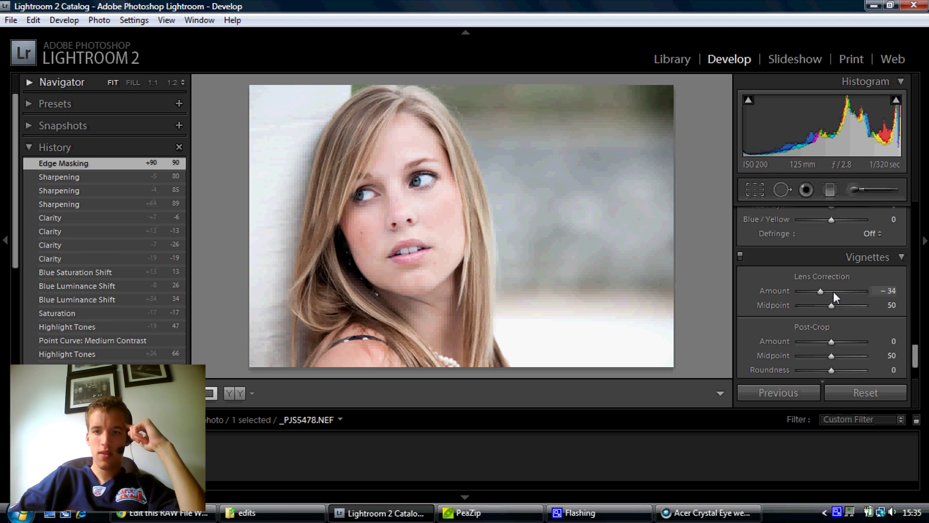
click(836, 290)
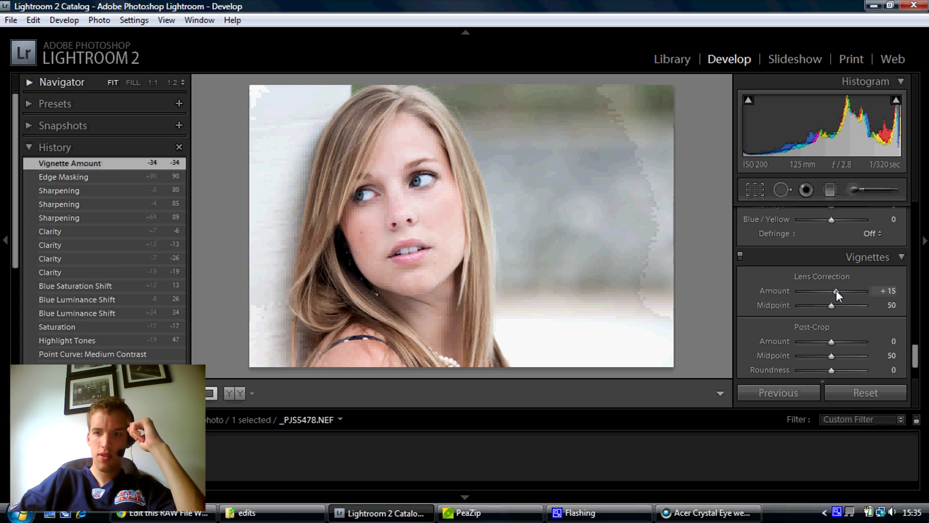
click(838, 290)
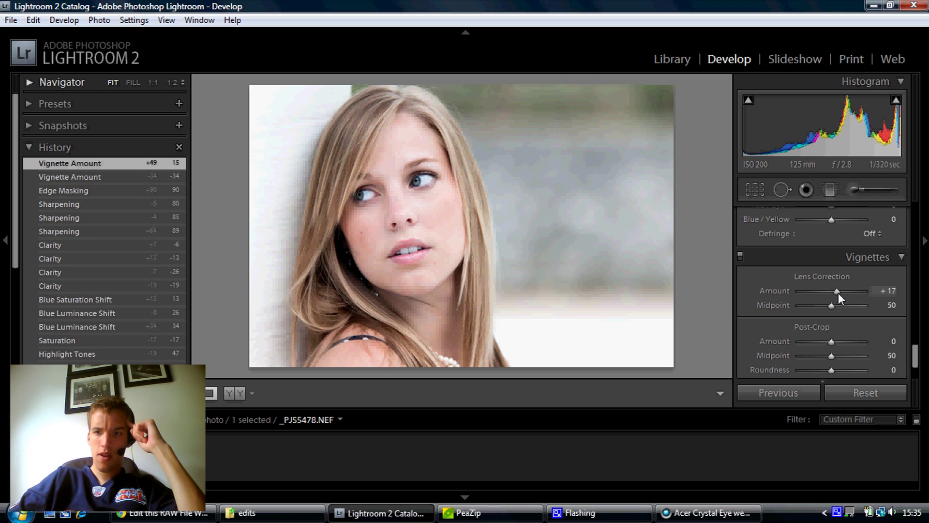
click(838, 292)
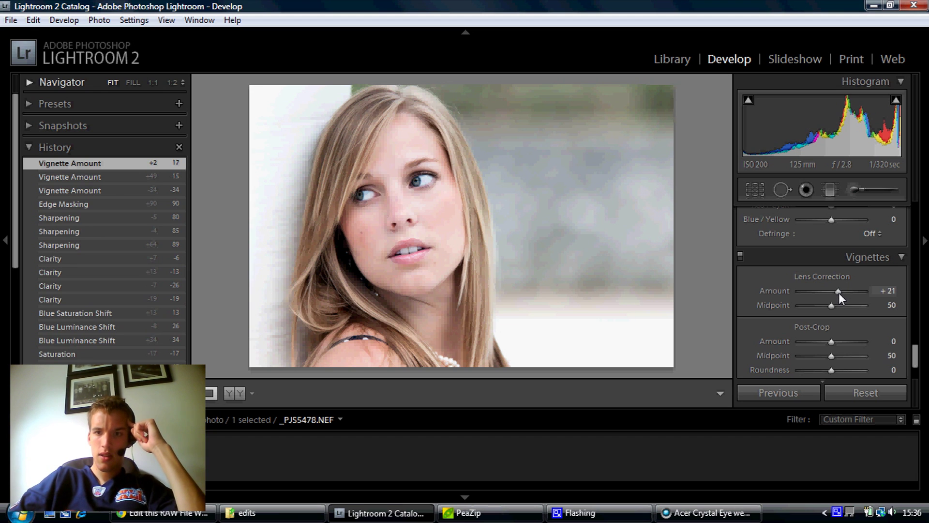
click(890, 292)
text(3)
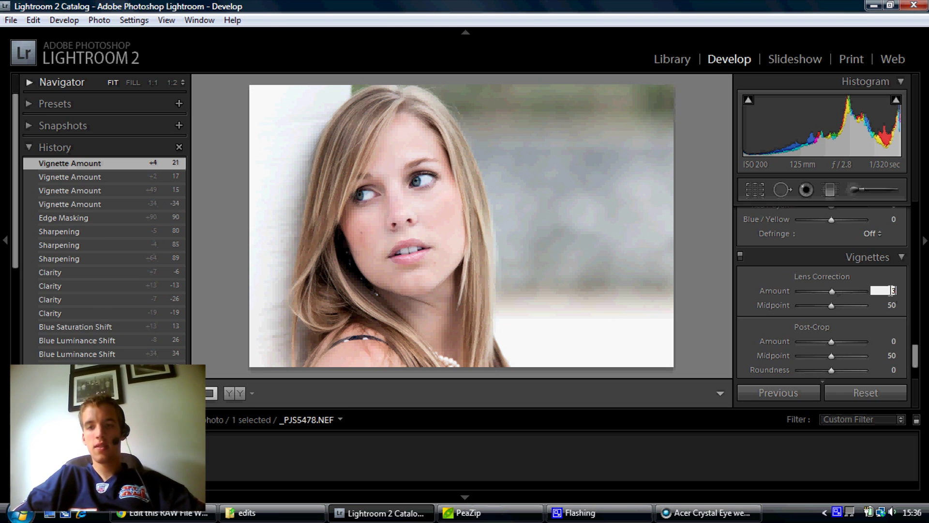
text(0)
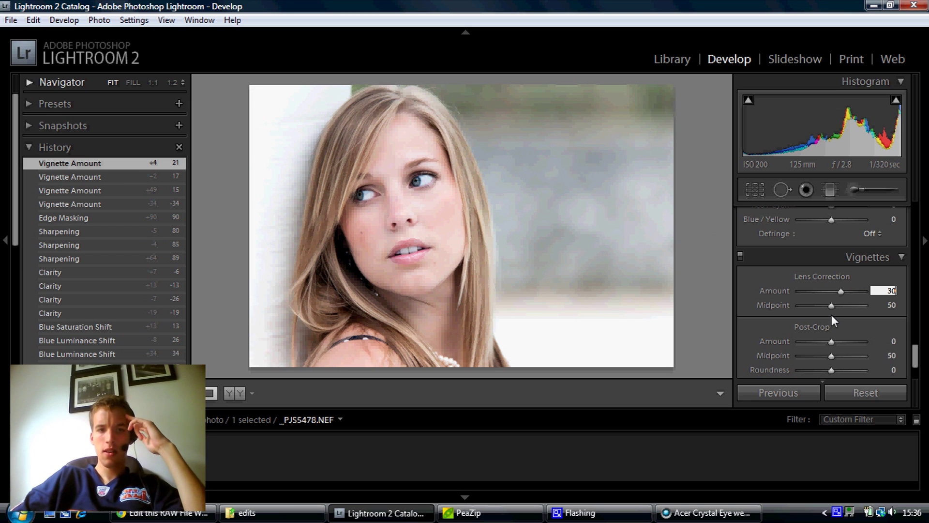
click(154, 82)
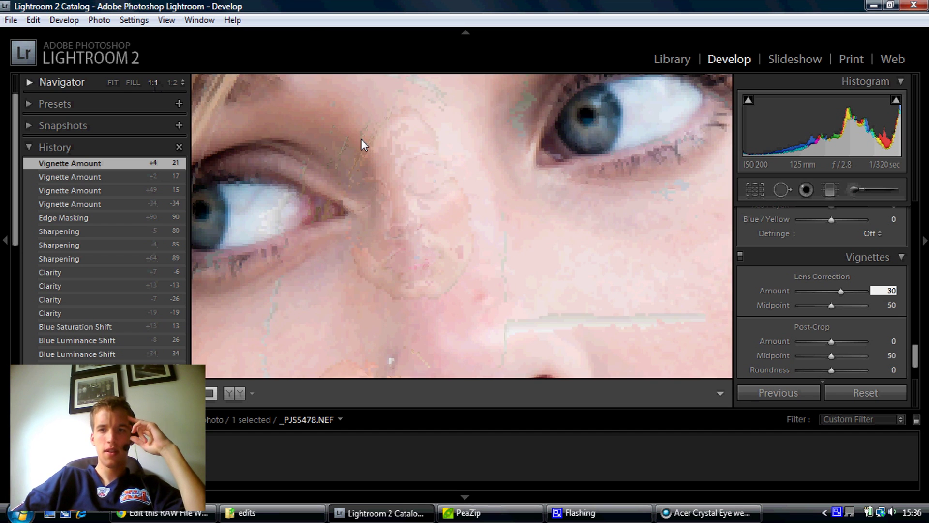
key(Return)
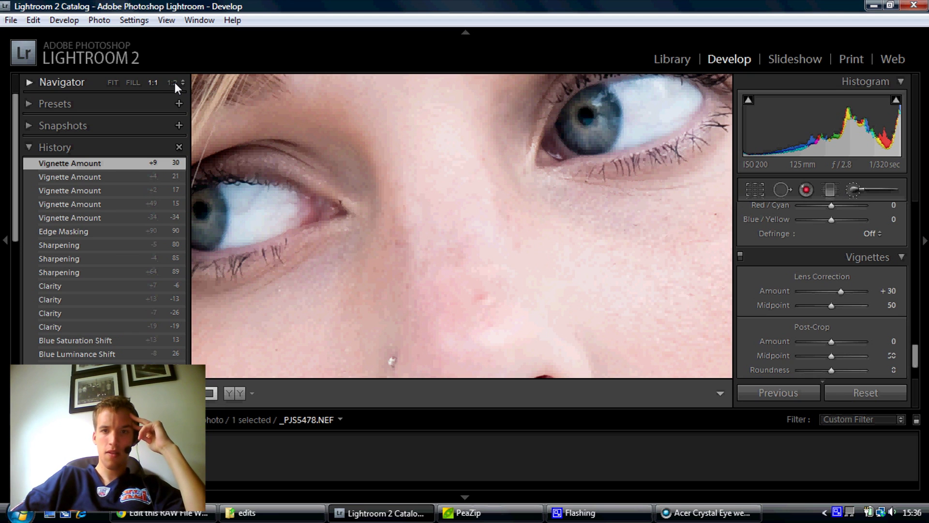
Paint over the irises of both eyes with the Adjustment Brush, using the Saturation effect at an Amount of 40
key(k)
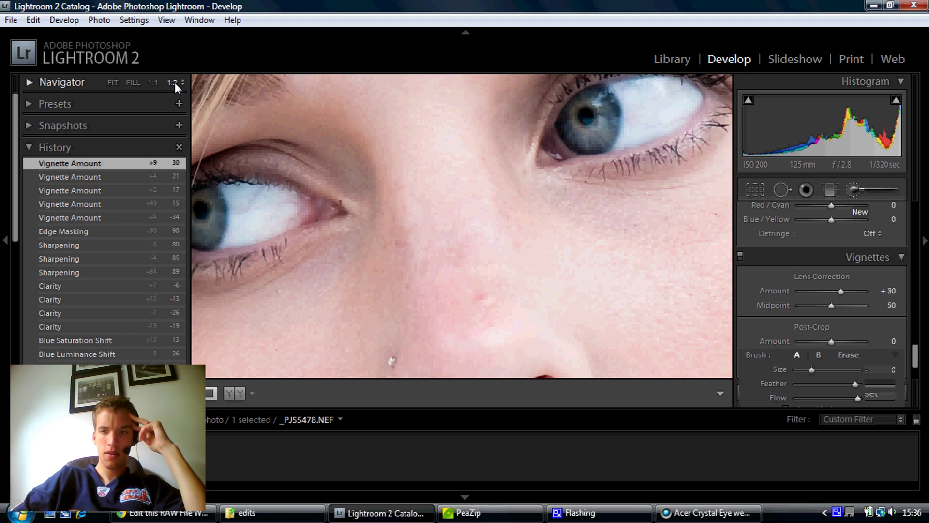
click(175, 82)
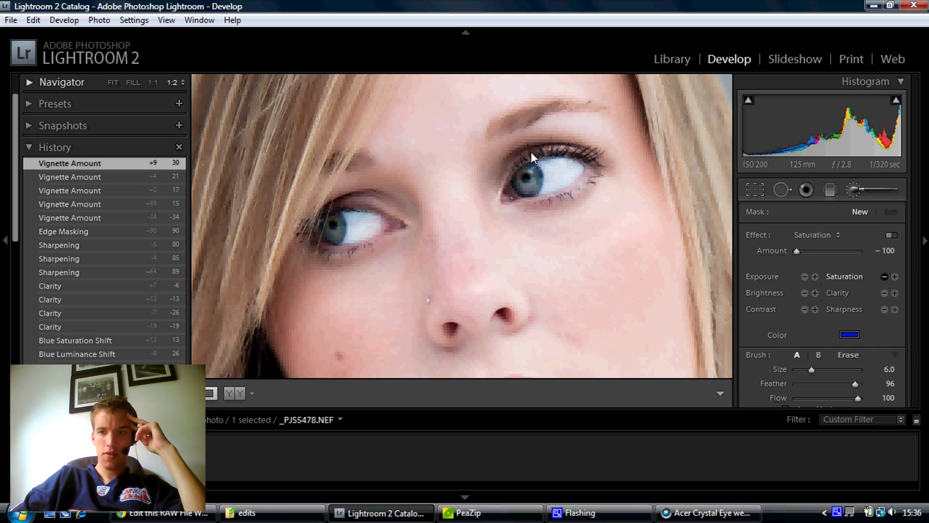
click(832, 251)
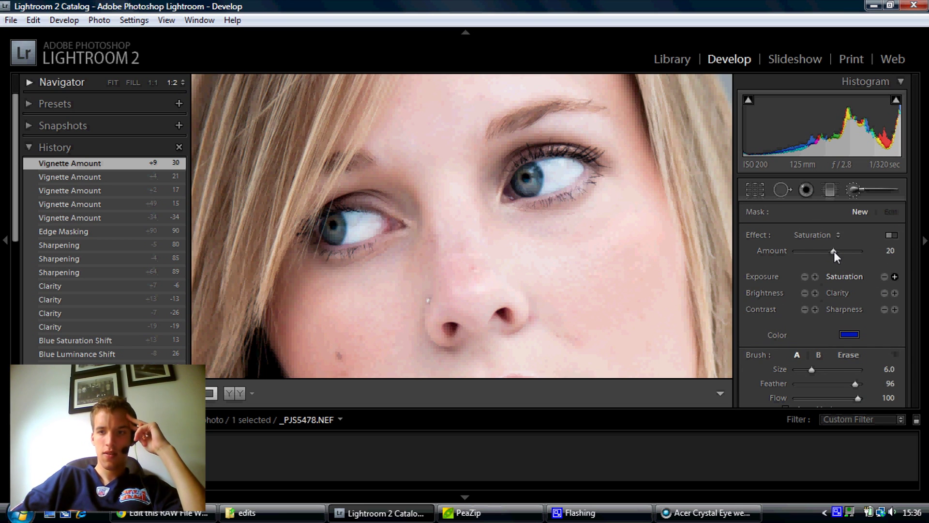
drag(835, 252, 840, 250)
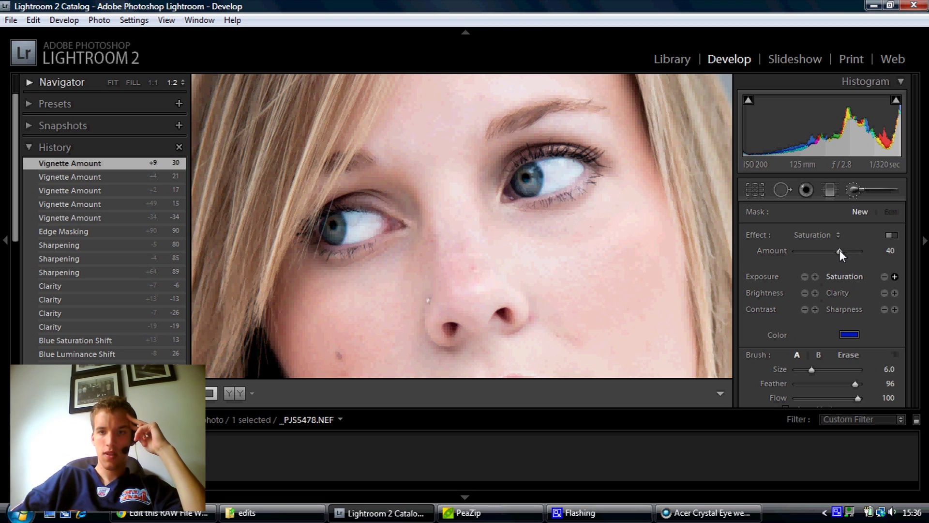
click(528, 176)
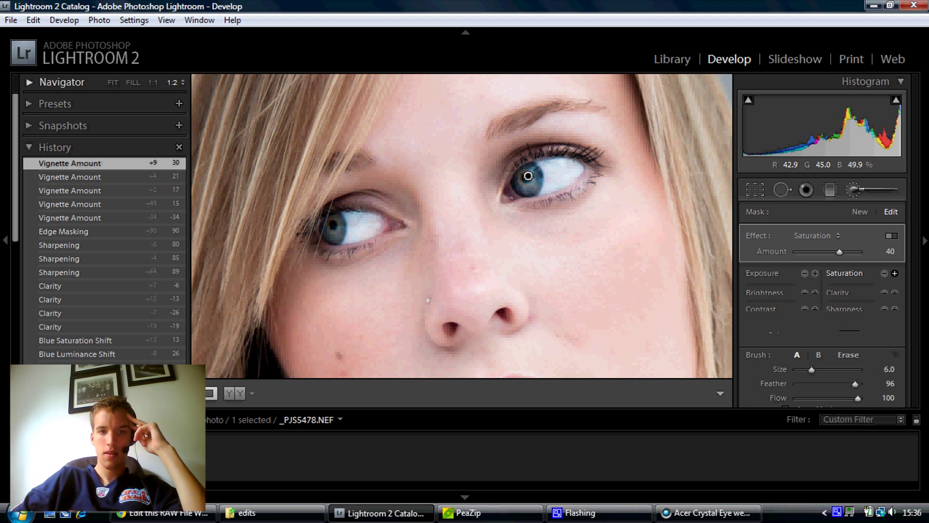
drag(330, 219, 326, 234)
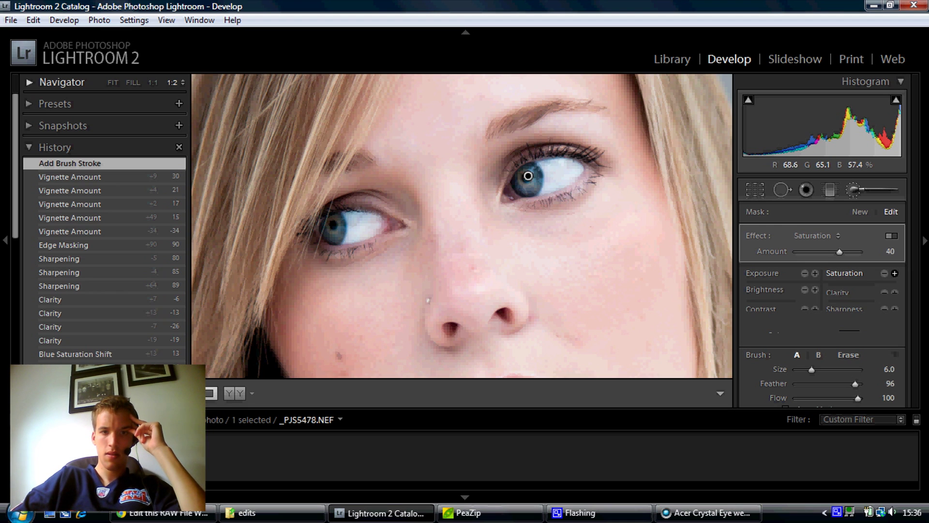
Raise the Saturation Amount of the eyes' brush adjustment to 60 and show the whole photo again
drag(840, 253, 844, 253)
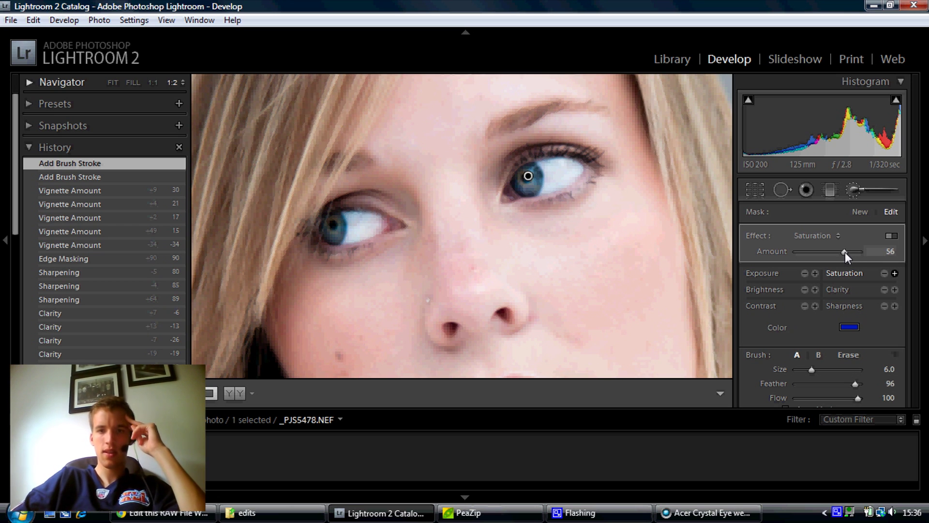
drag(845, 252, 846, 252)
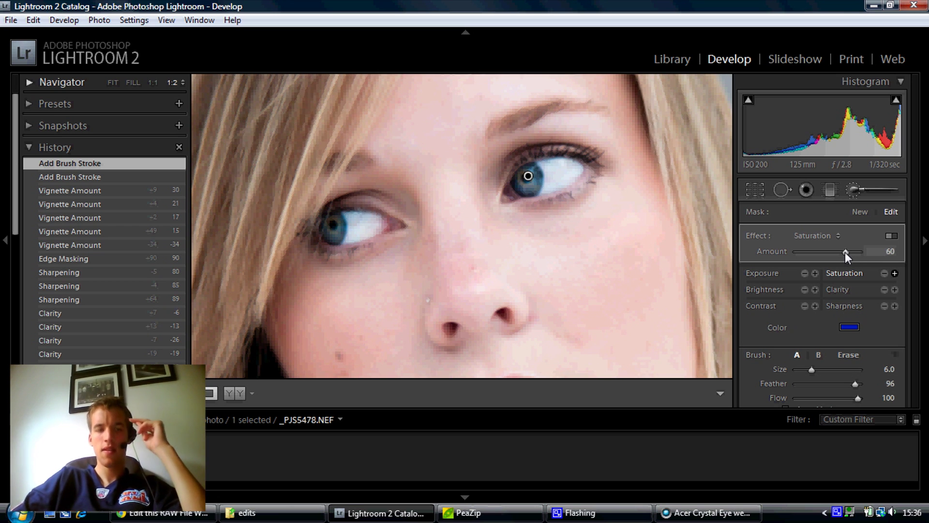
click(112, 83)
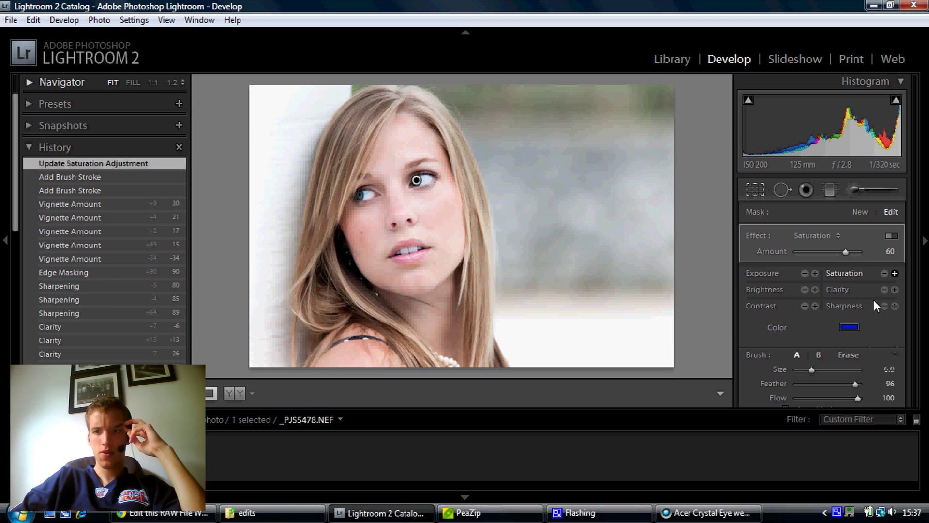
Leave the brush adjustment without cropping the photo and create a virtual copy of the edited portrait
key(r)
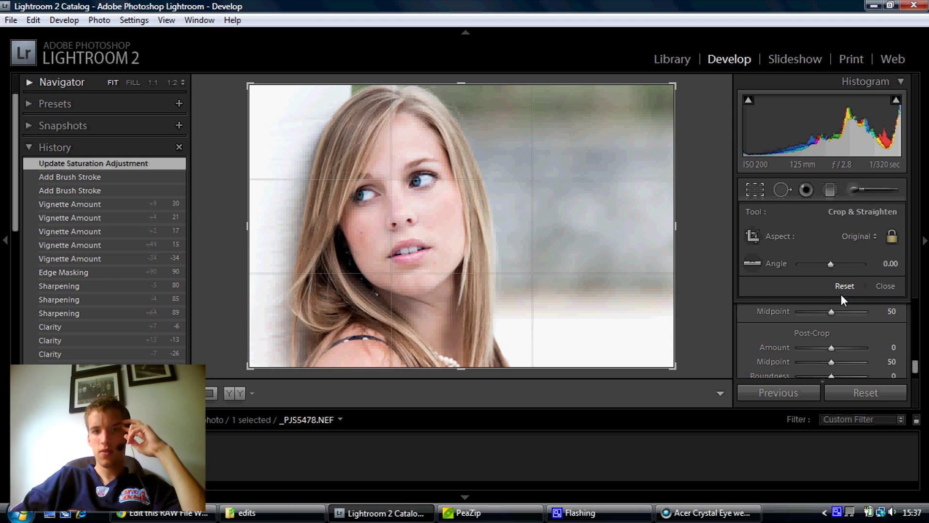
click(877, 287)
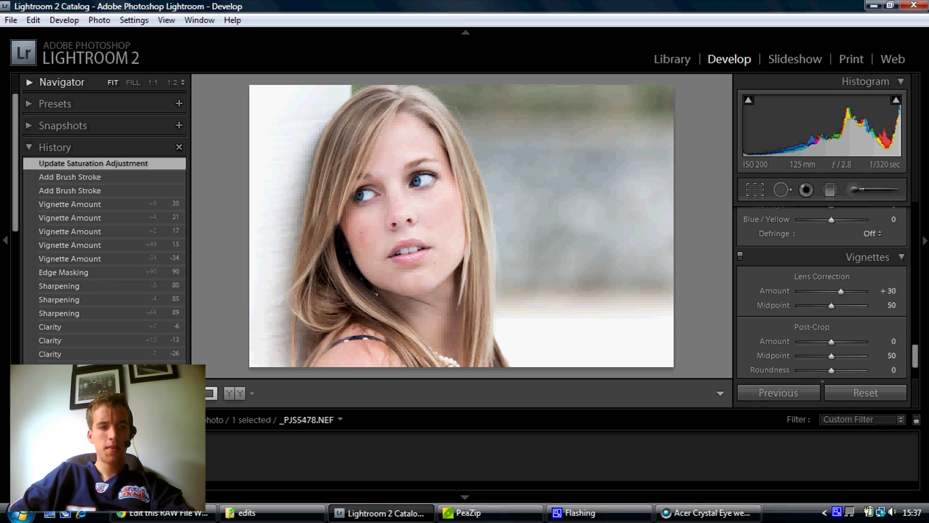
right_click(30, 445)
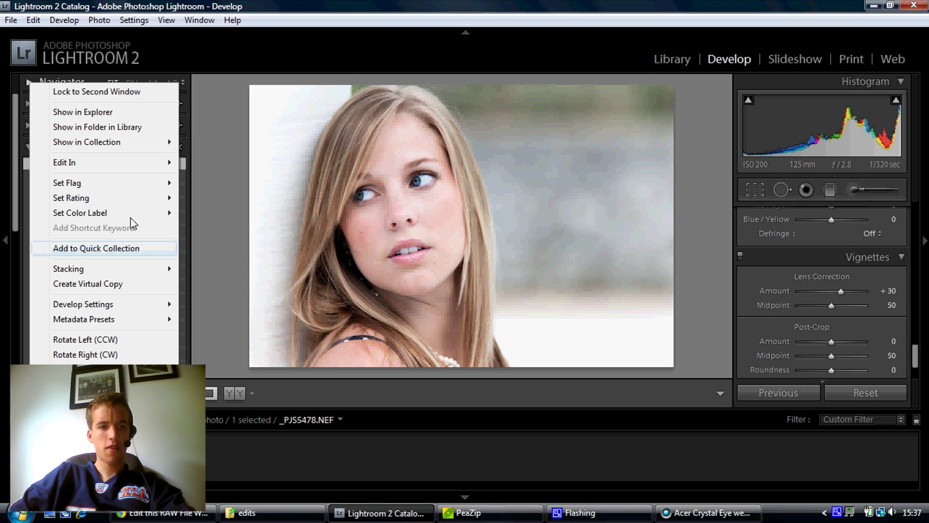
click(95, 291)
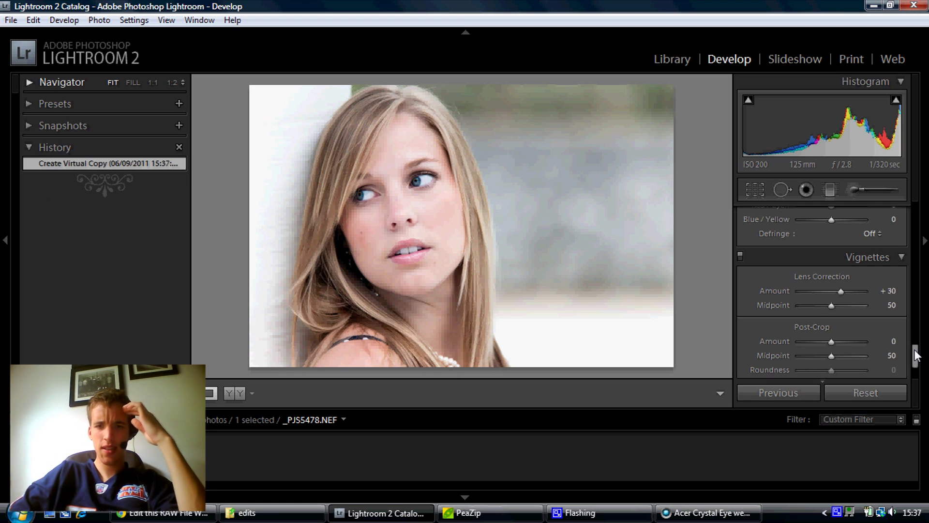
Turn the virtual copy black and white by setting its Saturation to -100
drag(916, 355, 905, 242)
scroll(903, 236, up, 3)
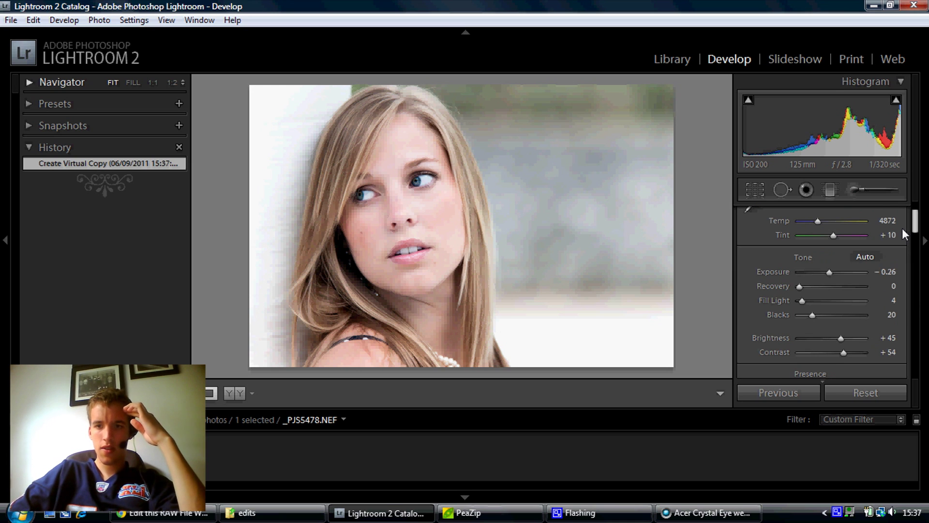
scroll(902, 228, down, 3)
click(796, 286)
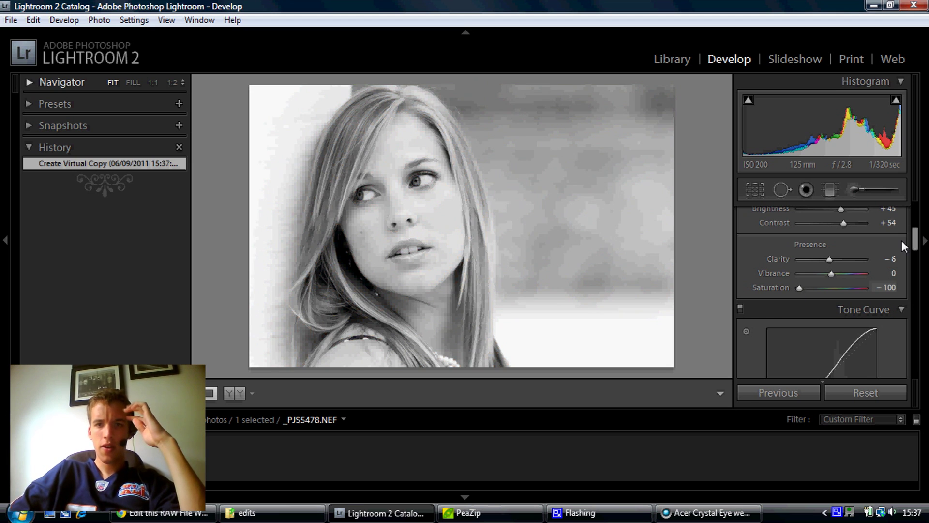
Raise the black-and-white copy's Contrast to +100
drag(916, 238, 914, 227)
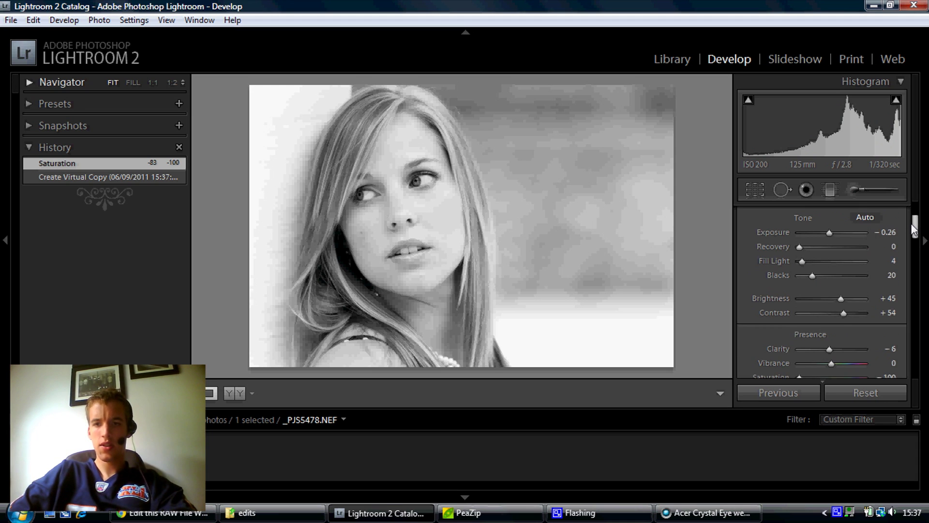
click(858, 312)
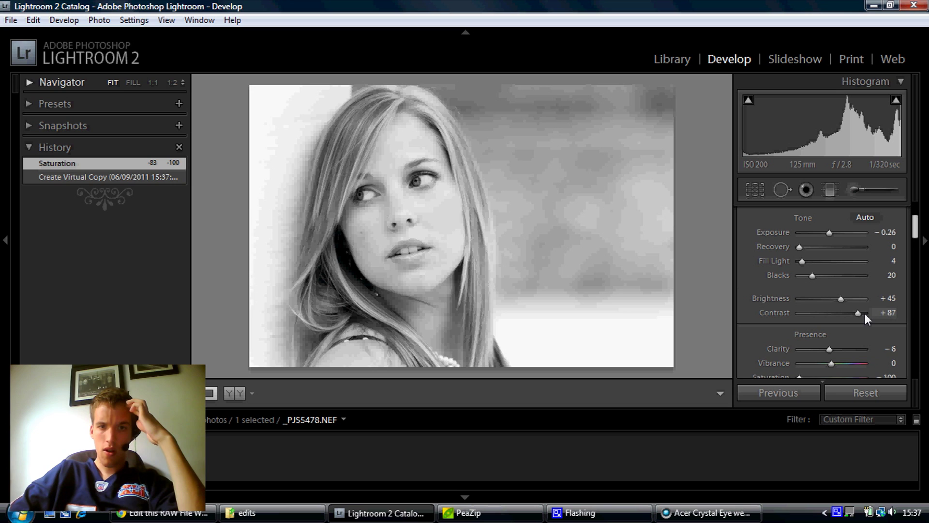
click(864, 312)
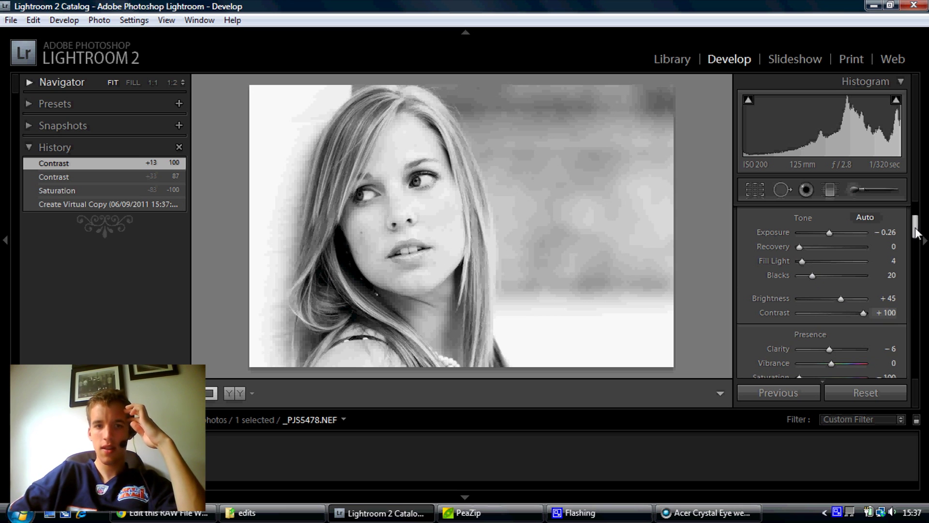
Set the tone curve's Point Curve to Strong Contrast
drag(916, 232, 904, 252)
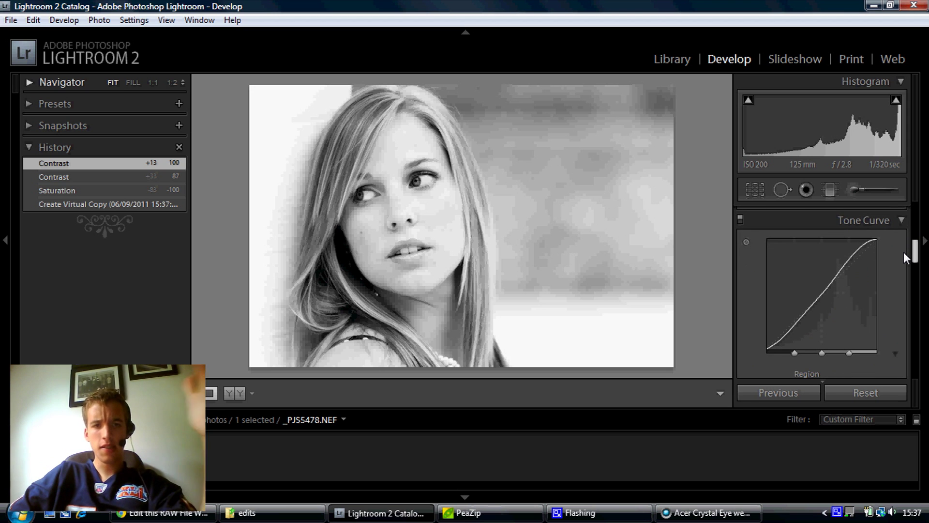
mouse_move(904, 251)
mouse_down()
mouse_move(902, 235)
mouse_move(902, 245)
mouse_up()
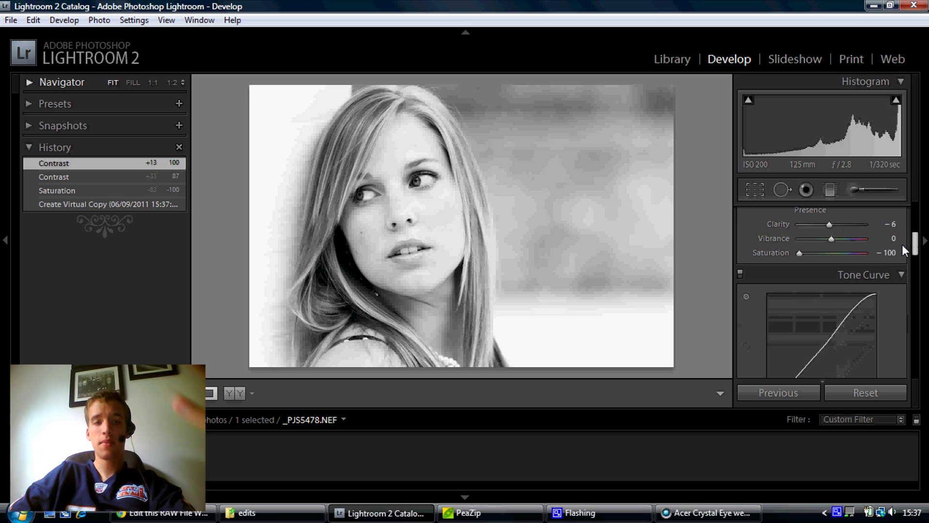
scroll(902, 245, down, 3)
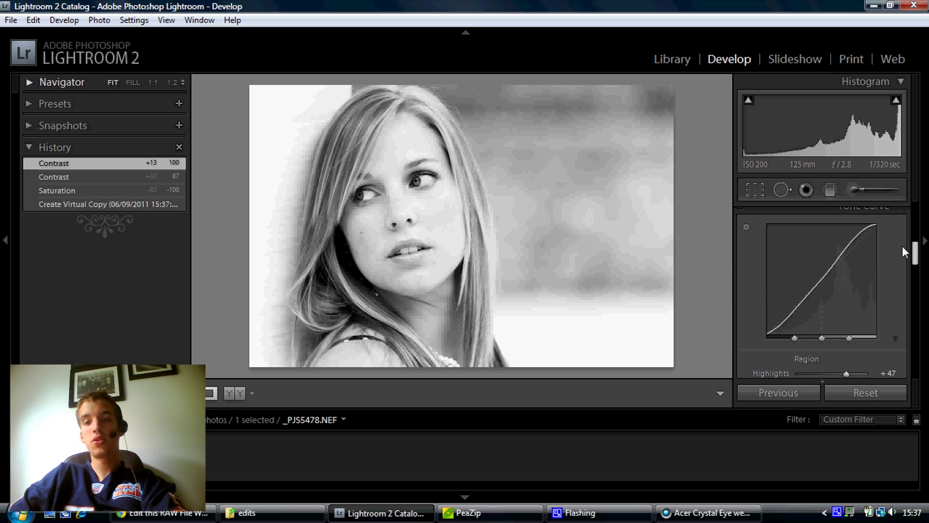
scroll(902, 245, up, 4)
scroll(897, 234, up, 1)
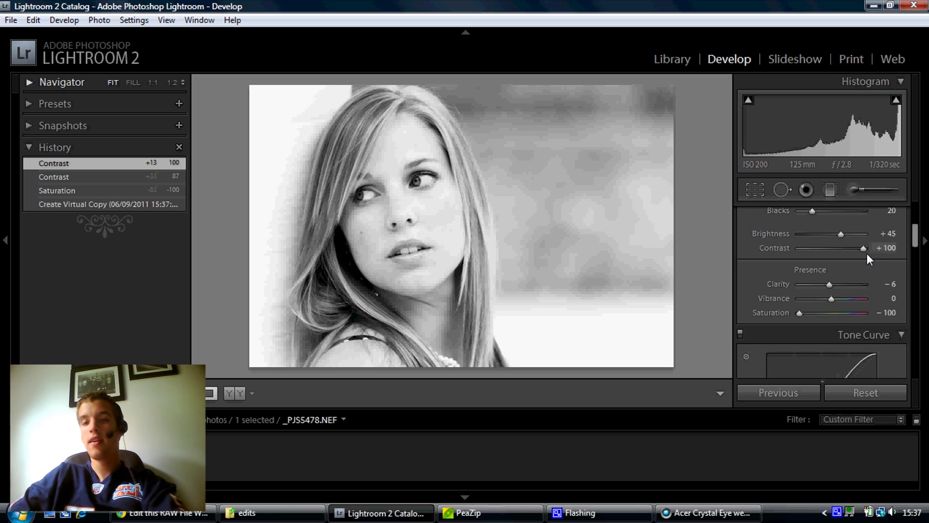
drag(914, 243, 906, 262)
click(831, 370)
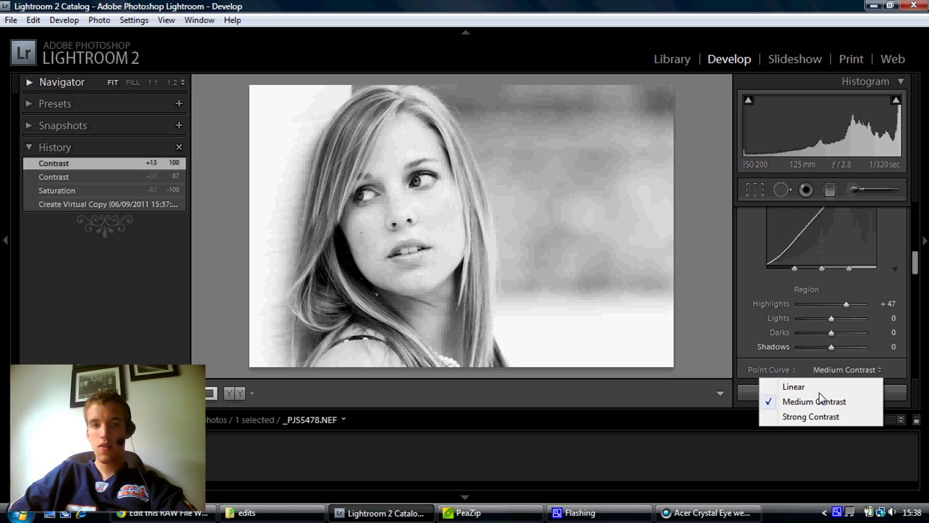
click(799, 418)
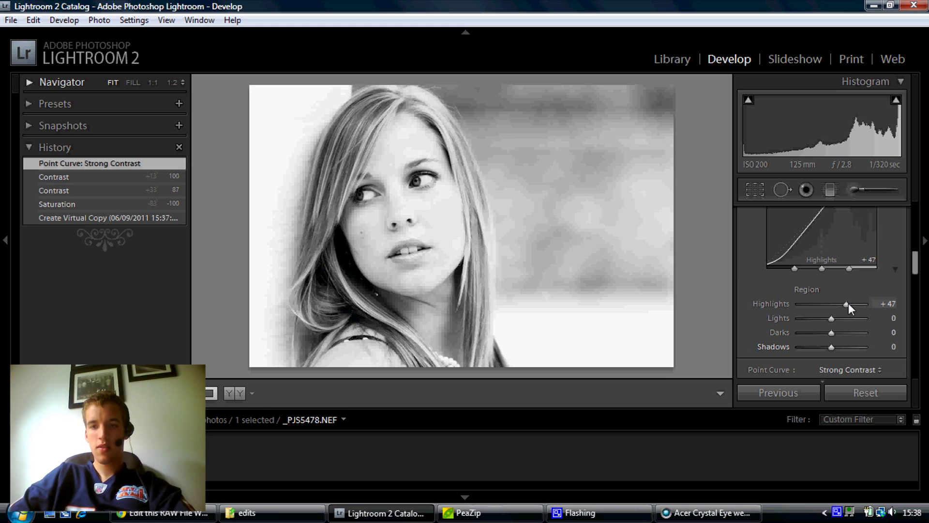
Reduce the tone curve's Highlights to +4 and lower its Shadows to -38
click(835, 305)
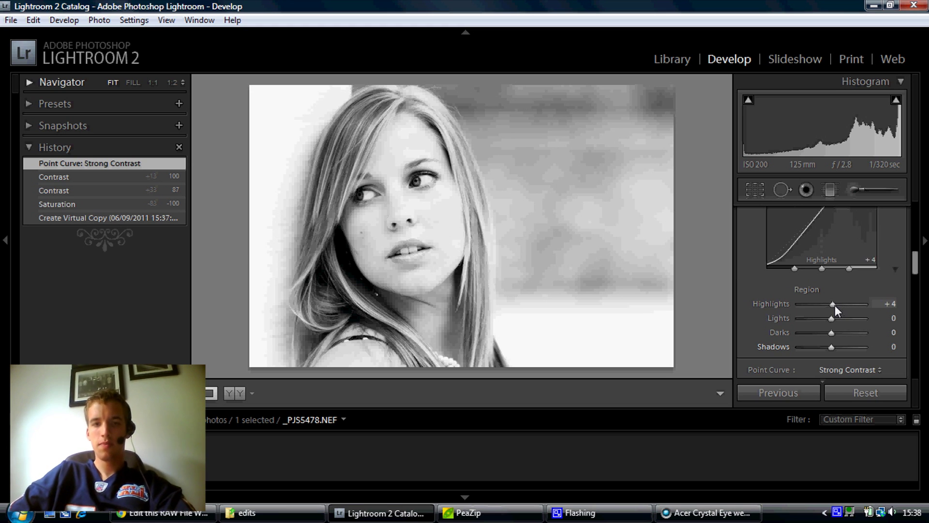
click(826, 348)
click(809, 347)
click(814, 346)
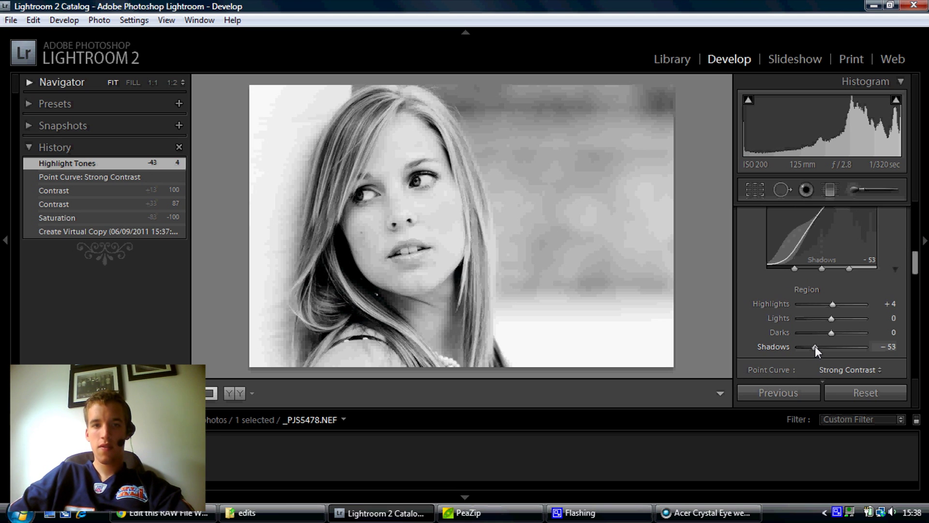
click(815, 347)
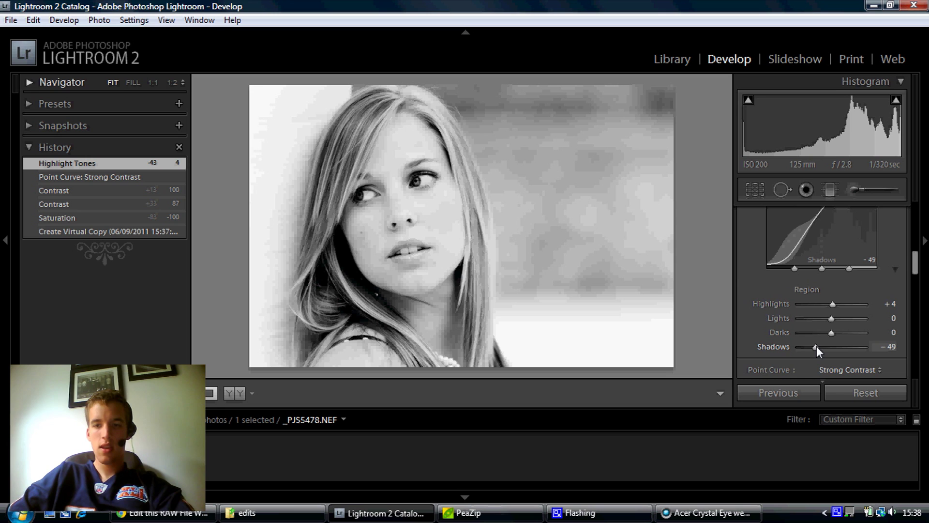
click(818, 347)
click(819, 347)
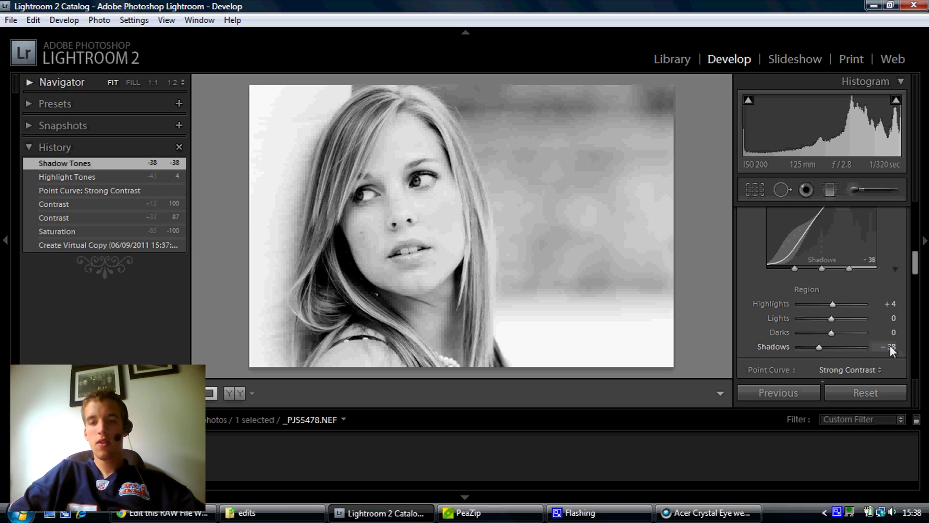
Enter an exact value of -40 for the tone curve's Shadows
click(890, 344)
text(400)
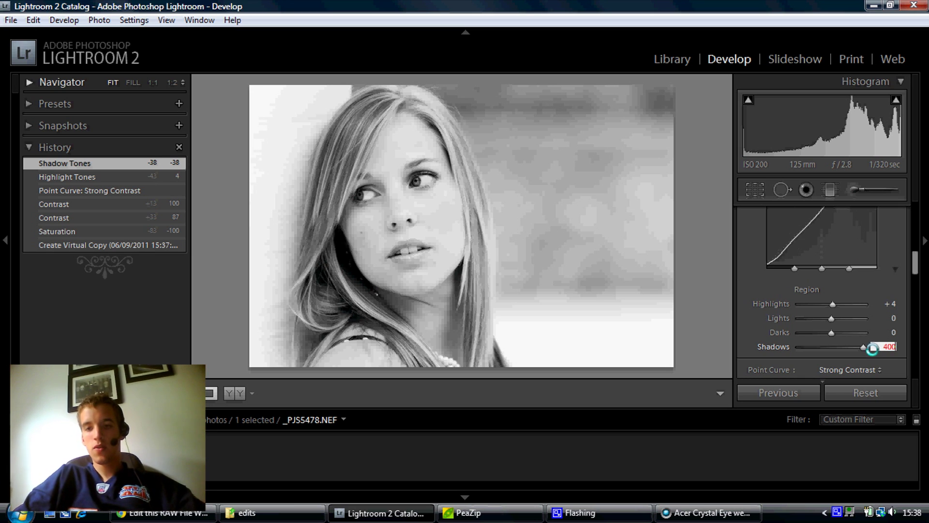
key(BackSpace)
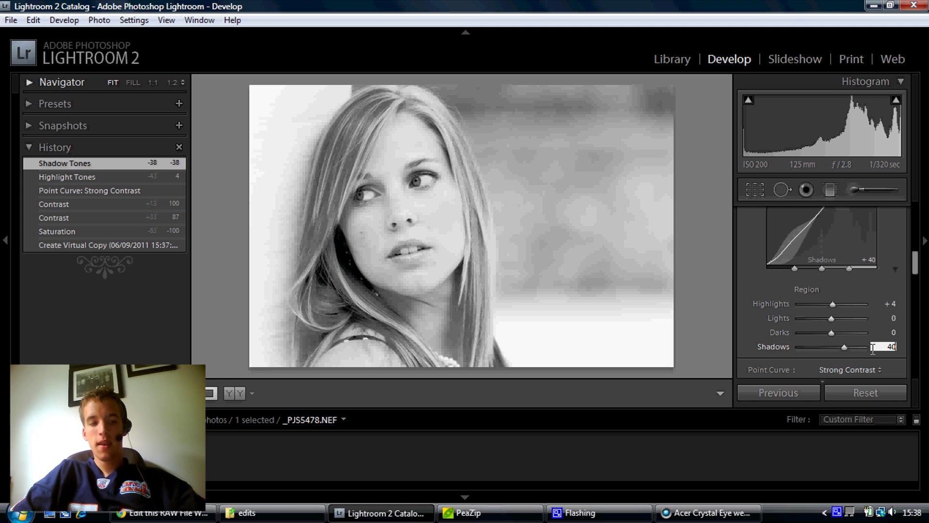
key(BackSpace)
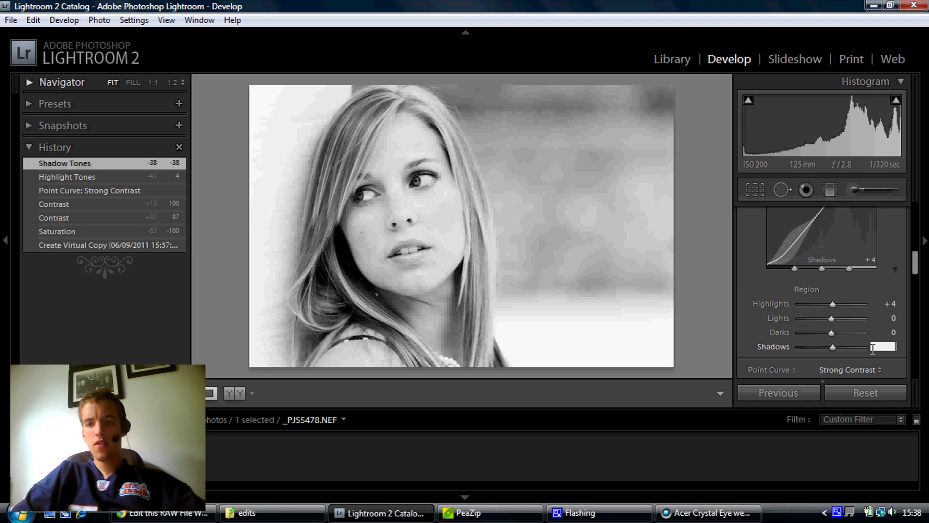
key(Home)
text(-)
text(0)
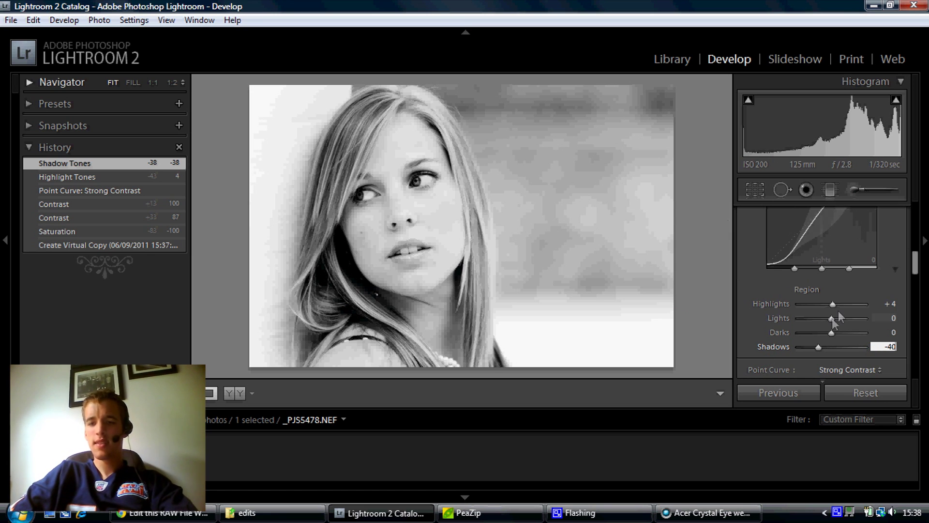
key(Return)
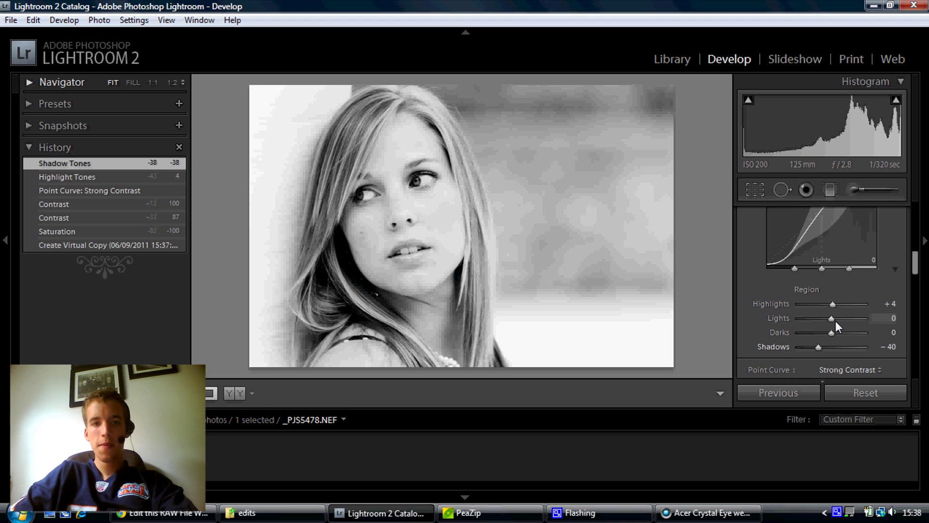
Fine-tune the tone curve regions to Lights +11, Darks -13 and Highlights +17
drag(836, 320, 835, 320)
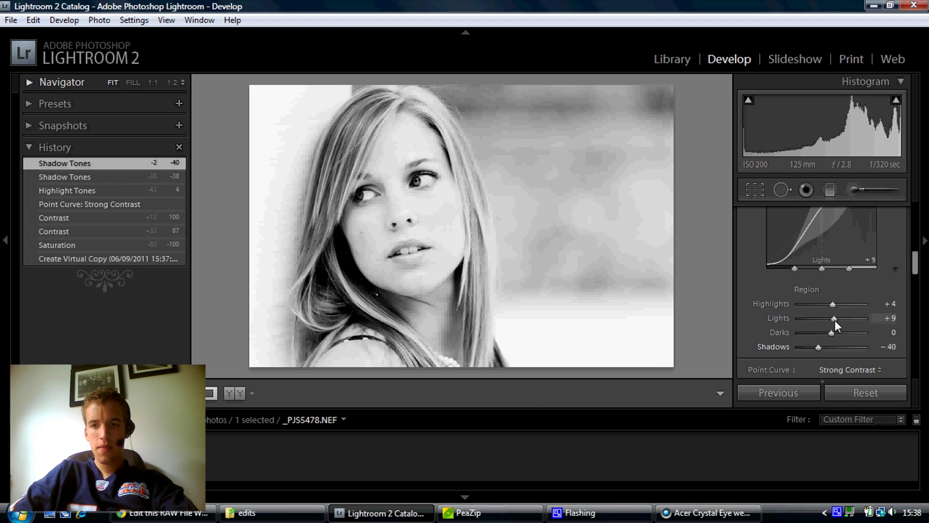
click(834, 321)
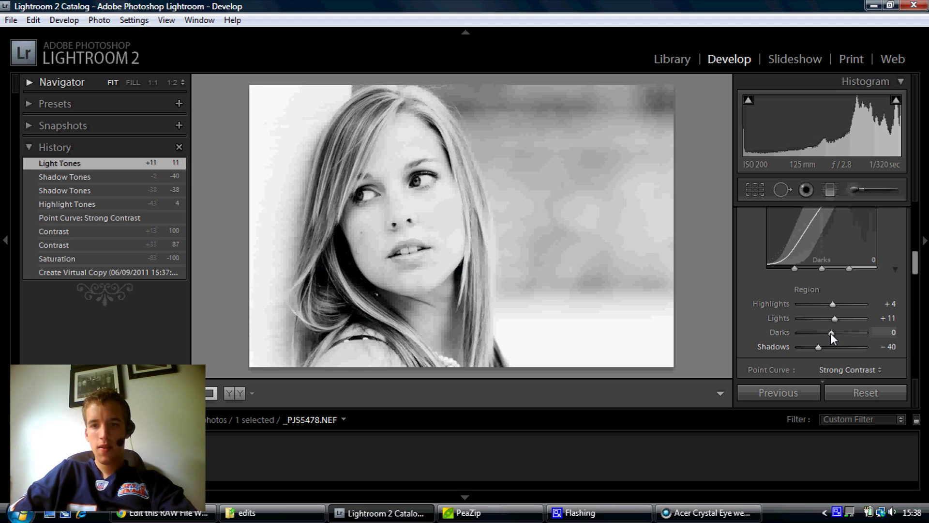
drag(828, 333, 827, 333)
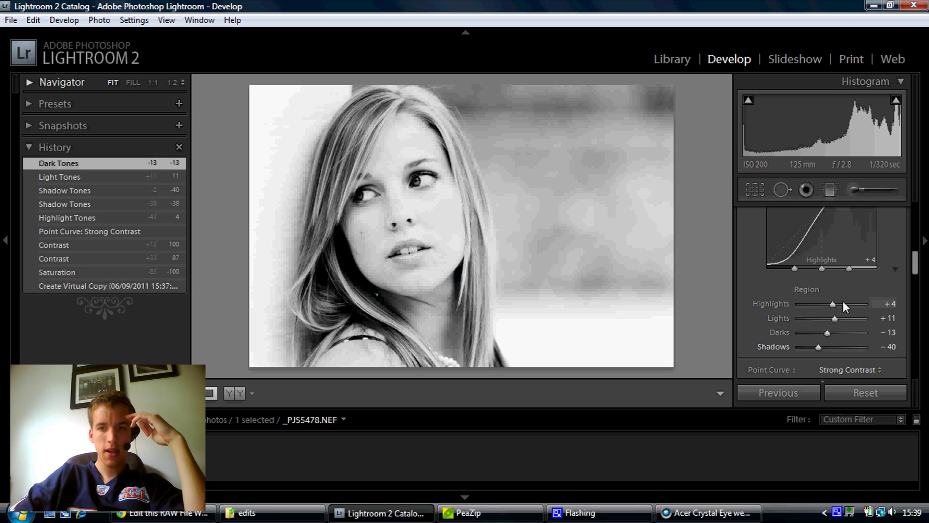
drag(833, 305, 837, 307)
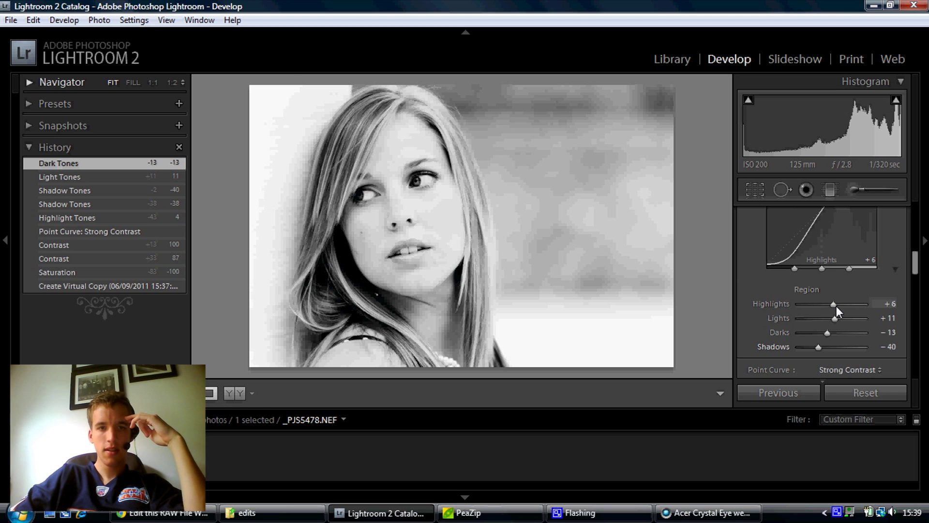
click(836, 306)
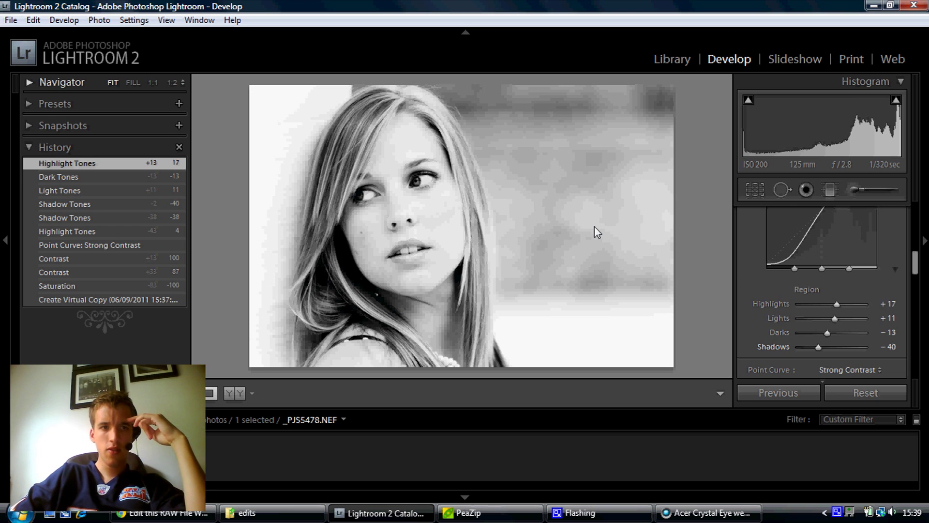
Brush a local Exposure adjustment of 0.53 over the irises of both eyes with the Adjustment Brush
click(171, 81)
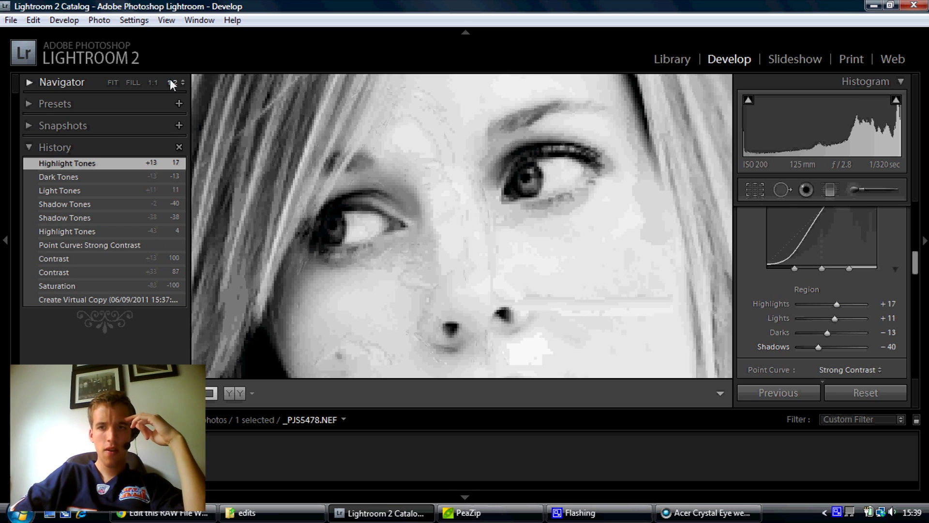
click(853, 193)
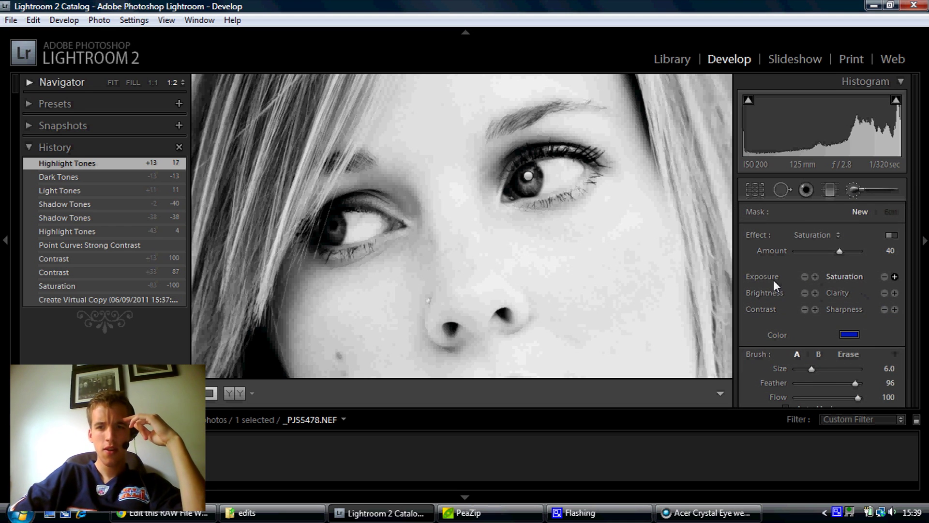
click(804, 276)
drag(835, 251, 831, 251)
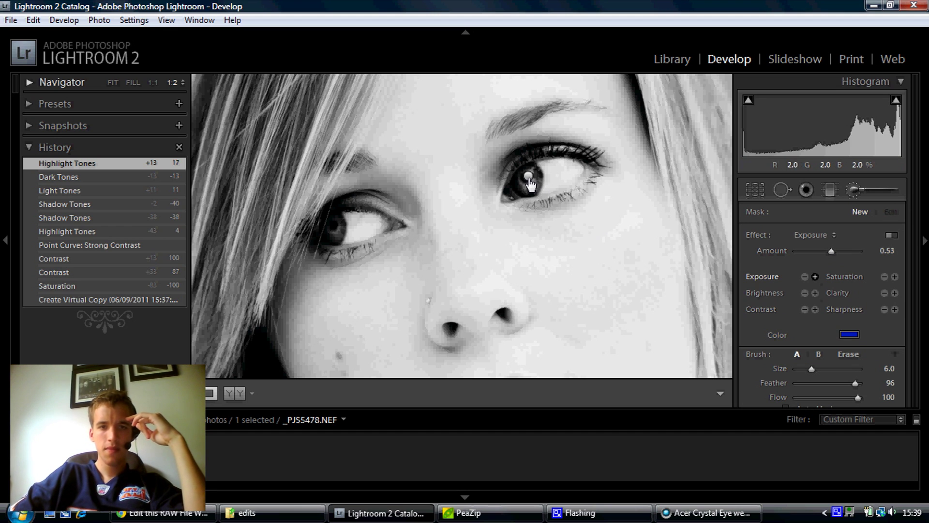
key(o)
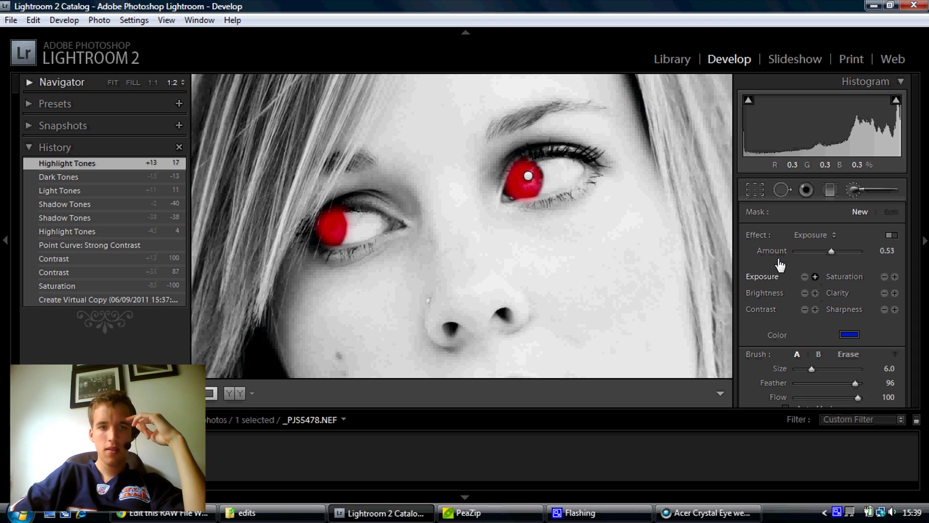
key(o)
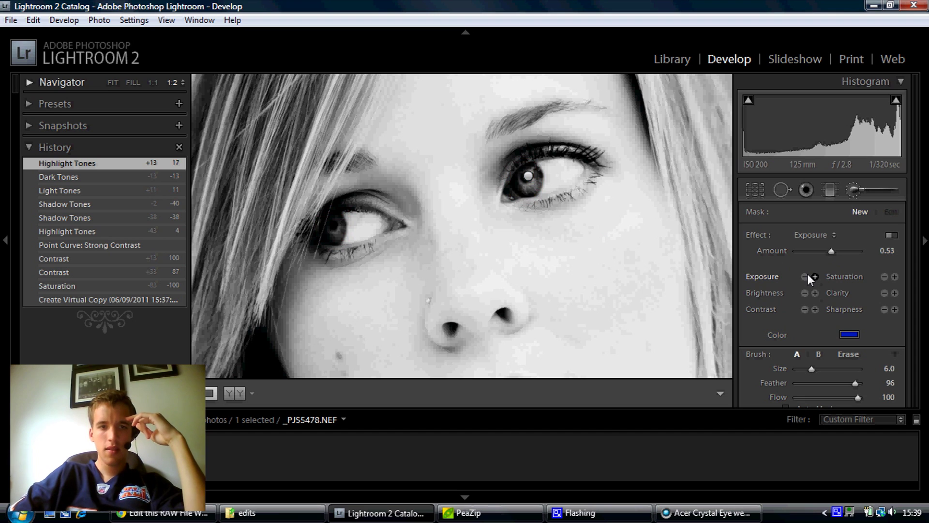
click(332, 226)
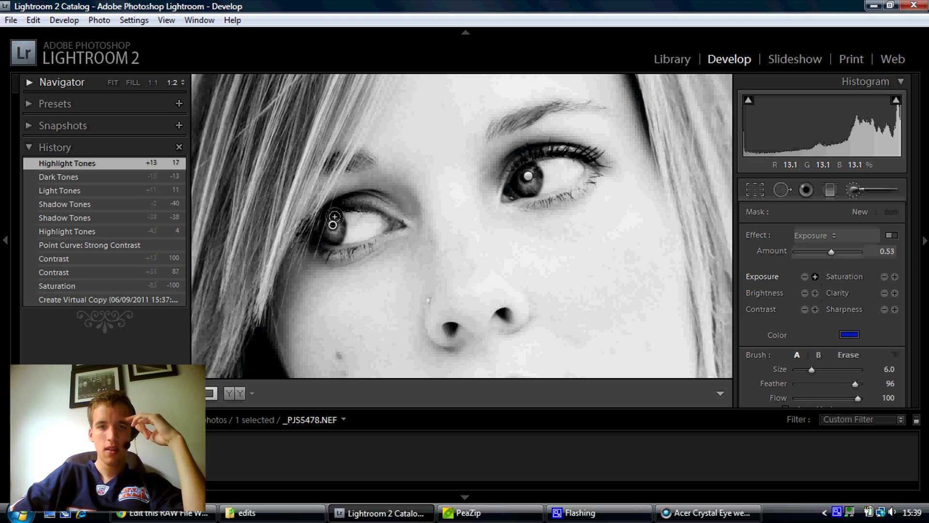
drag(536, 166, 527, 154)
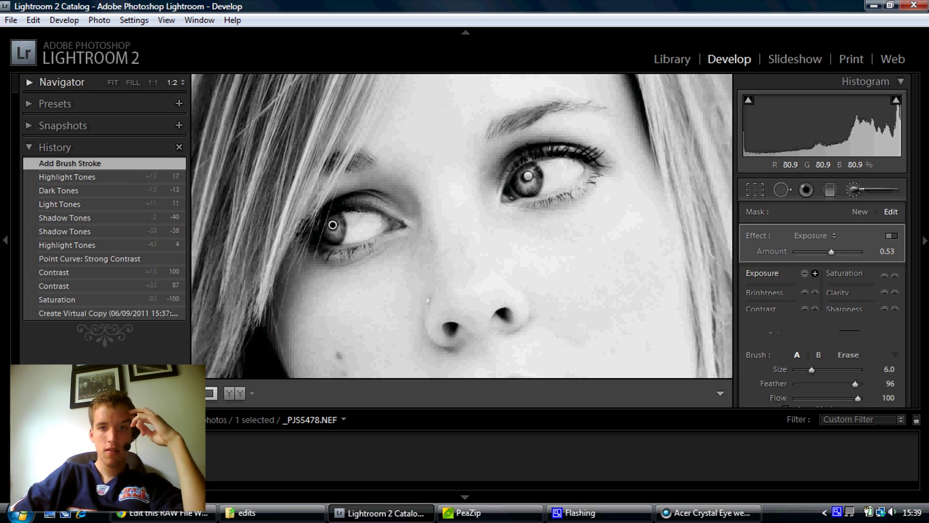
Set the Exposure amount of the eye brush adjustment to 0.18 and return to the full photo with no tool active
double_click(830, 251)
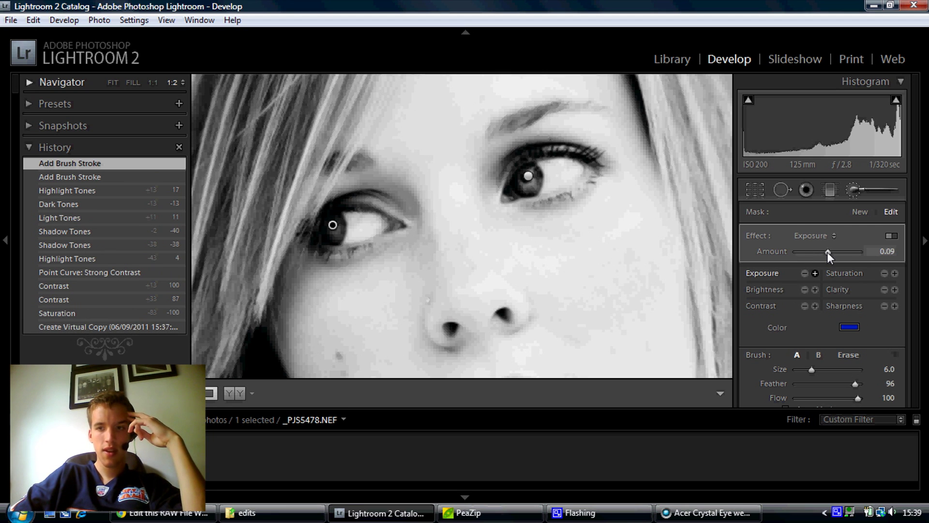
drag(827, 251, 828, 252)
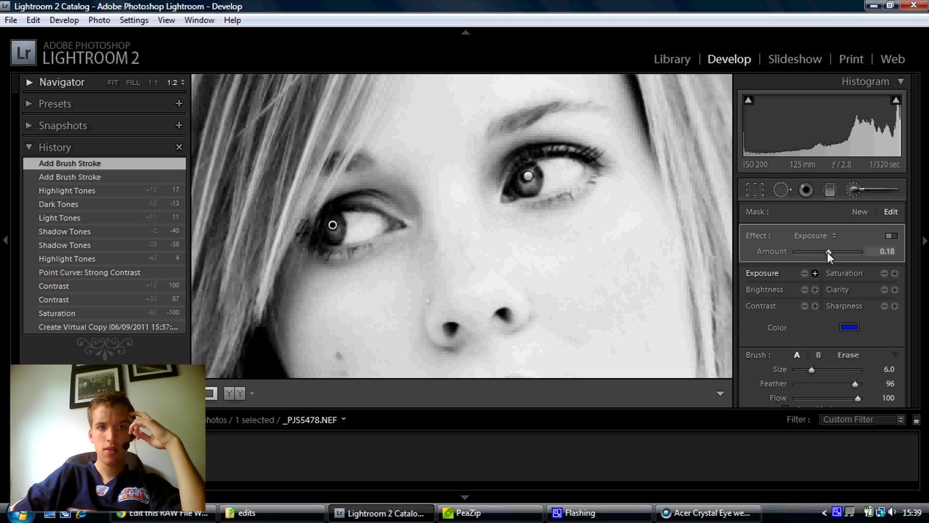
click(116, 82)
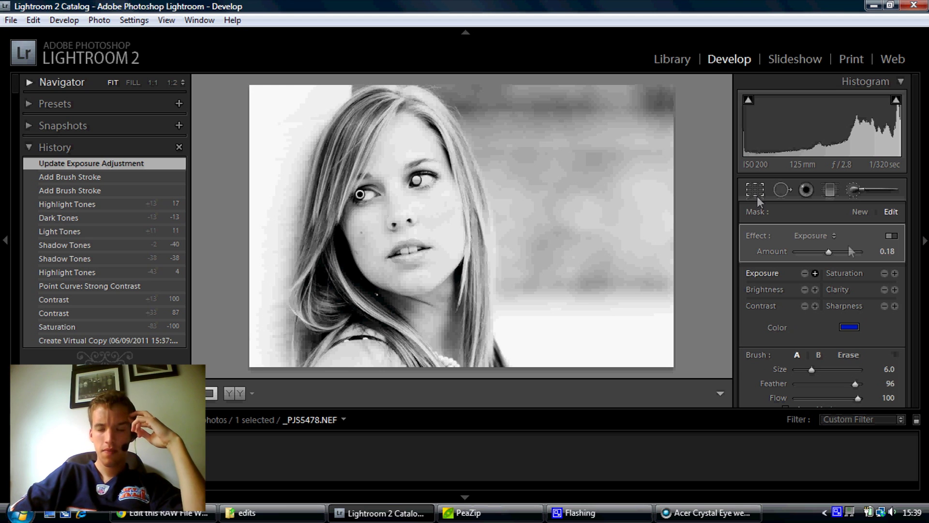
key(r)
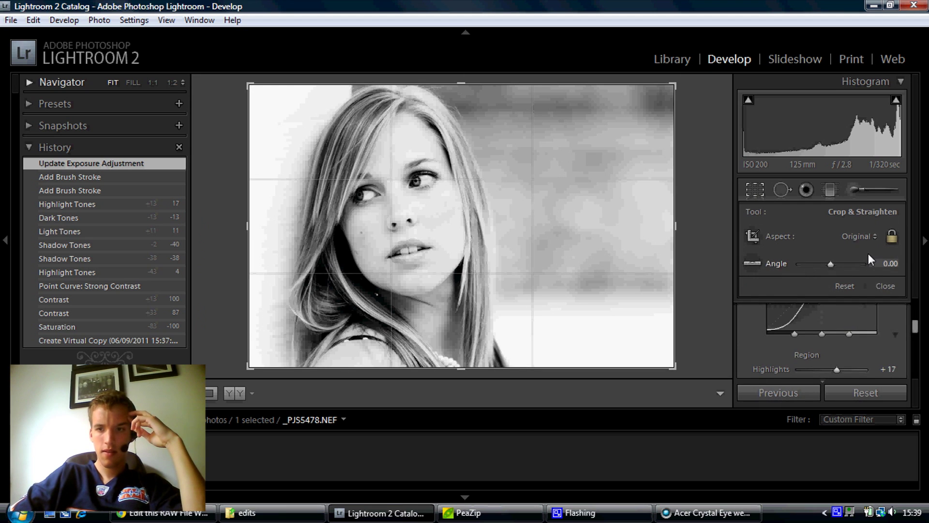
click(877, 284)
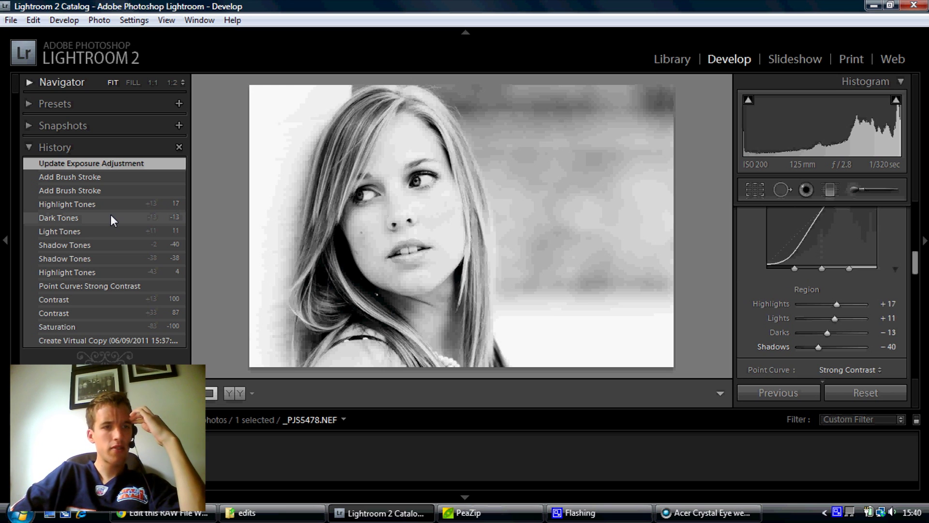
Compare the black-and-white copy with and without the eye brushing, and check the before and after views of it and the colour edit
click(90, 203)
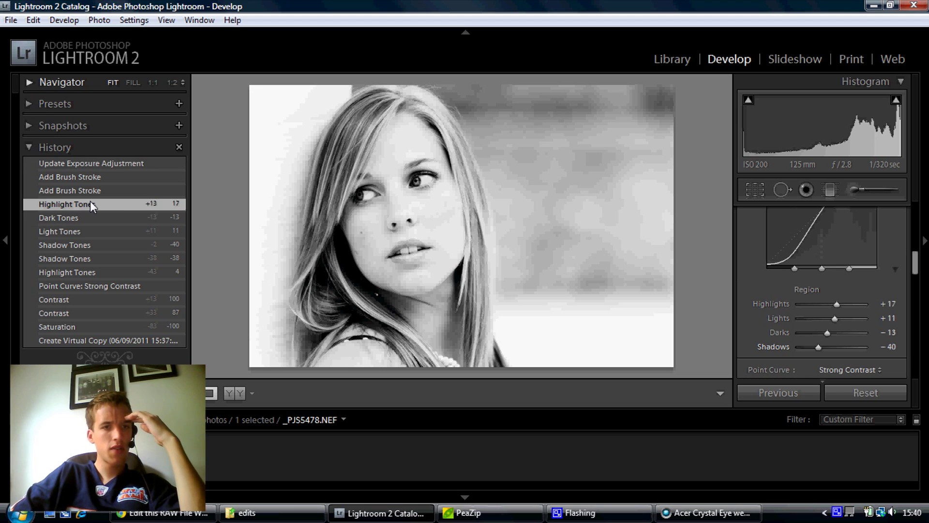
click(89, 166)
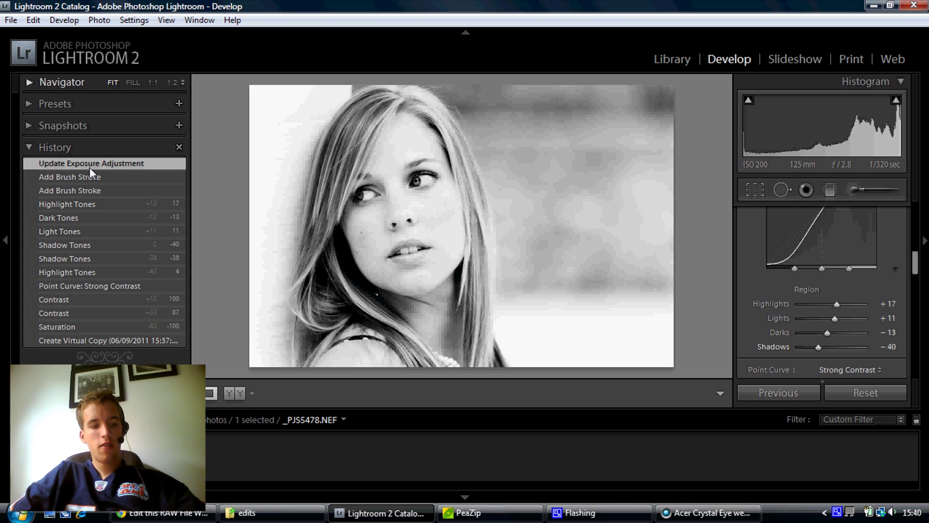
key(backslash)
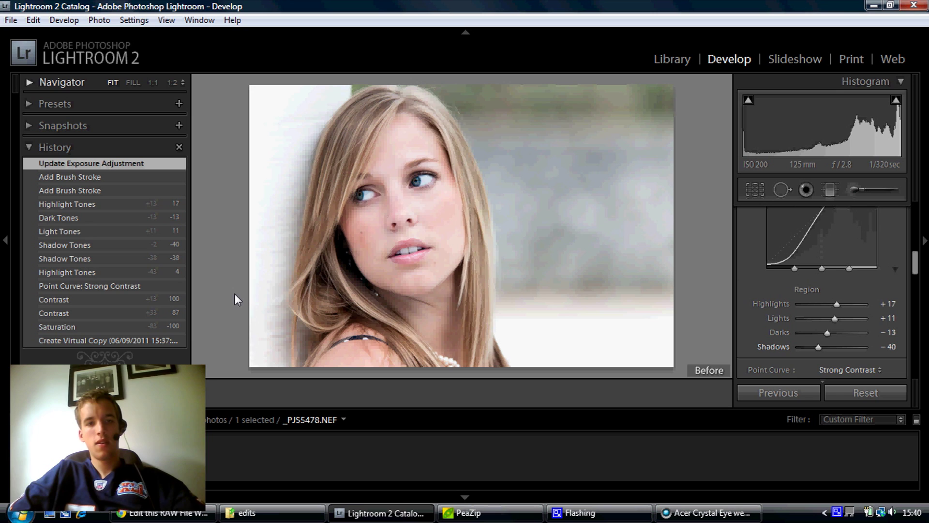
key(backslash)
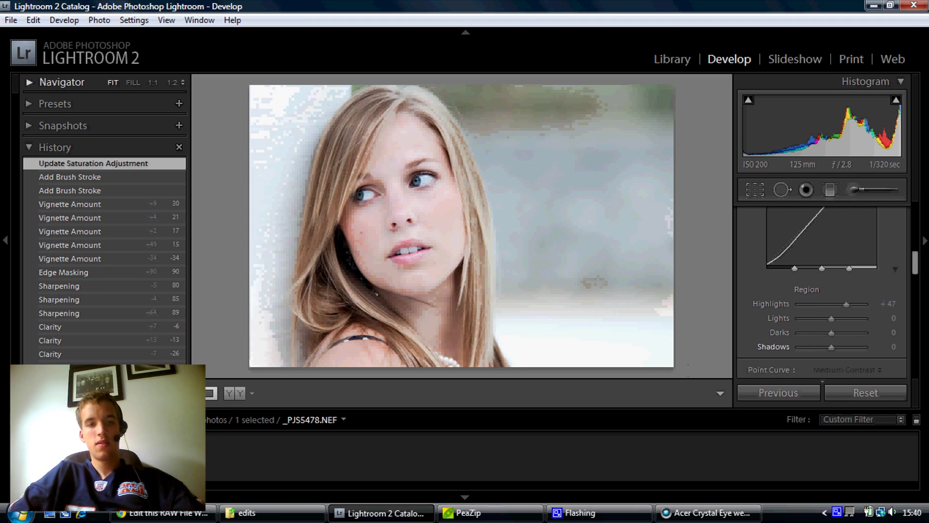
key(backslash)
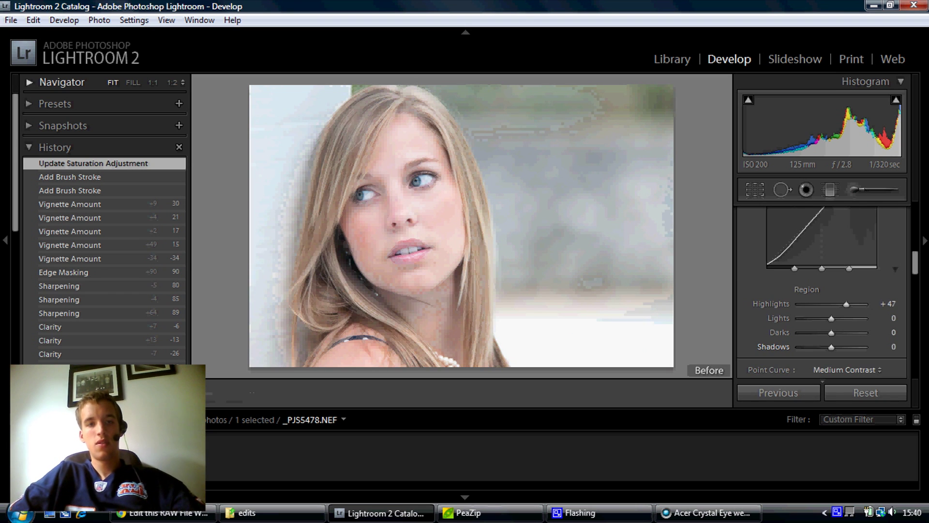
key(backslash)
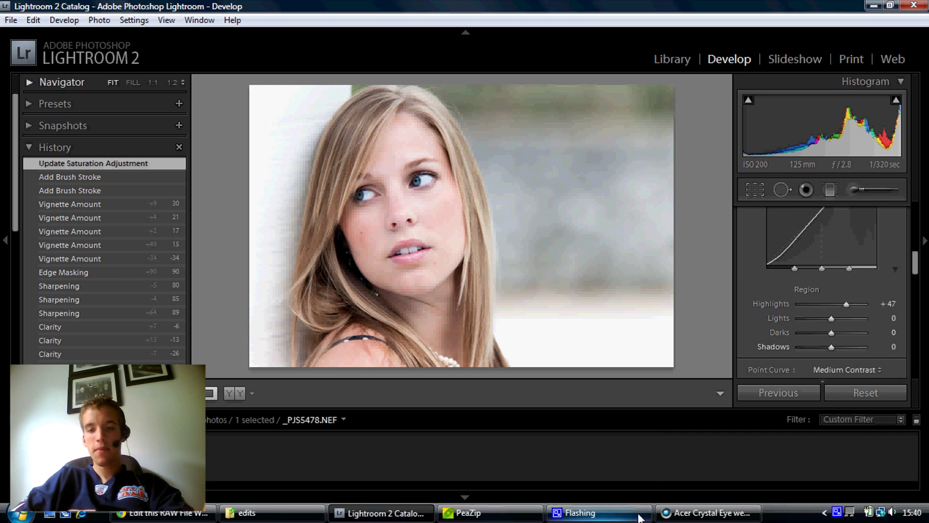
mouse_move(665, 521)
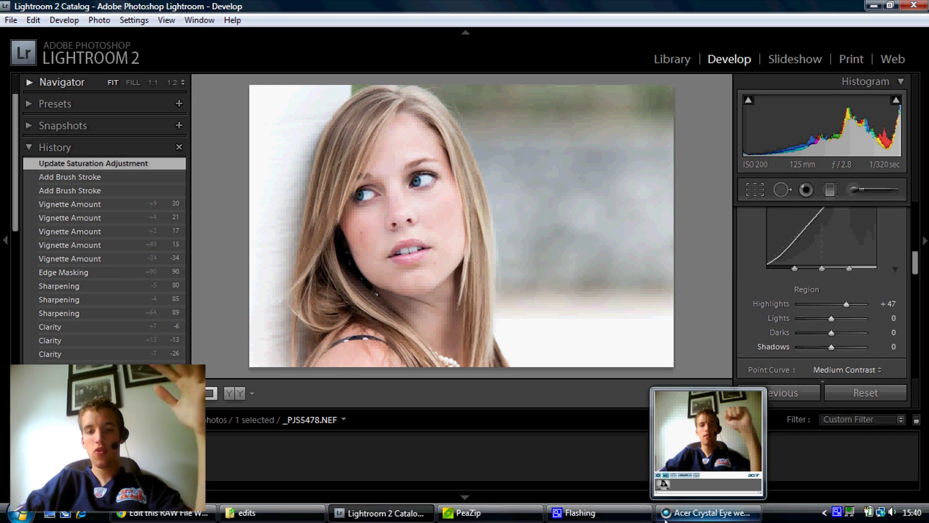